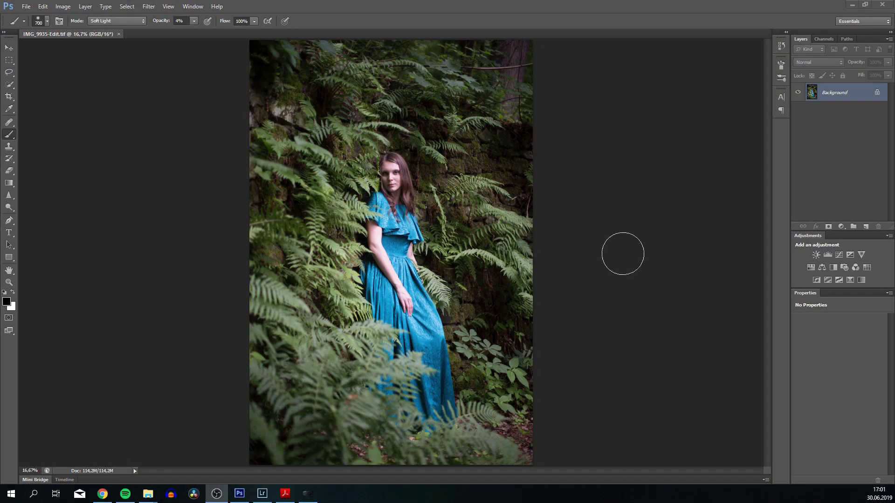
# Step: Duplicate the Background photo into a new Layer 1 in Photoshop
pyautogui.click(620, 253)
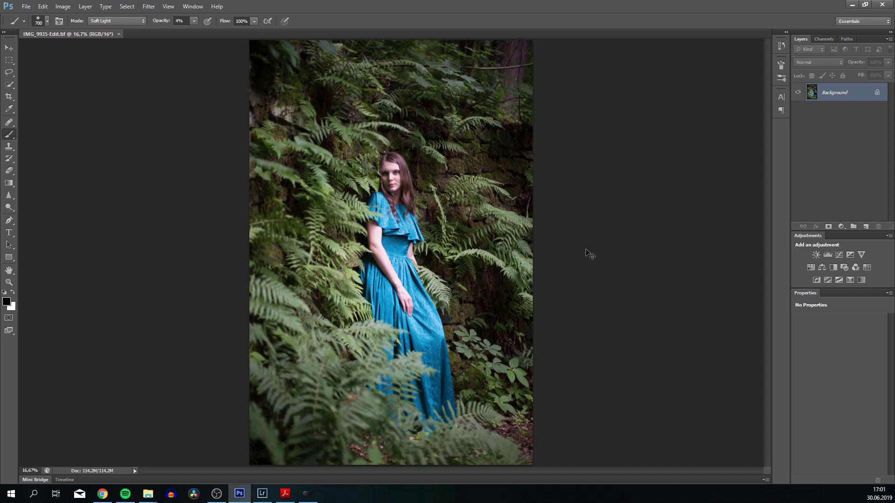
pyautogui.hotkey('ctrl', 'j')
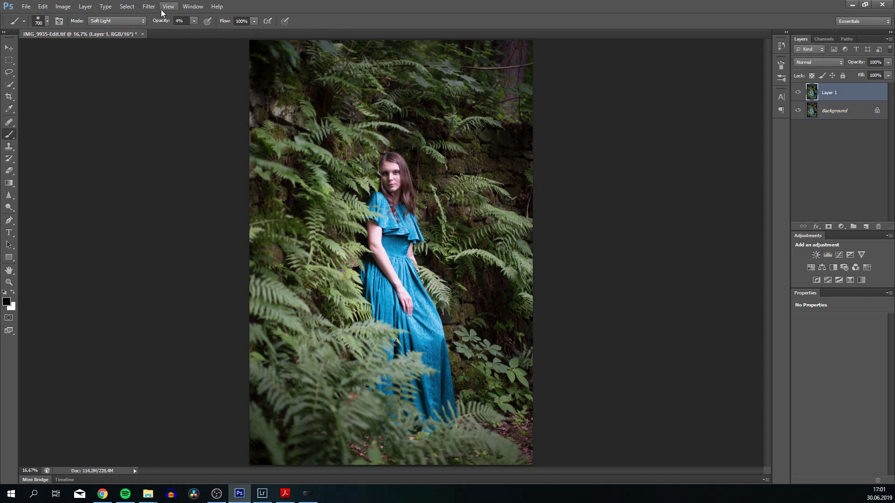
pyautogui.click(149, 7)
# Step: Reshape the woman's hair and dress outline in Liquify with a 324-size Forward Warp brush
pyautogui.click(158, 70)
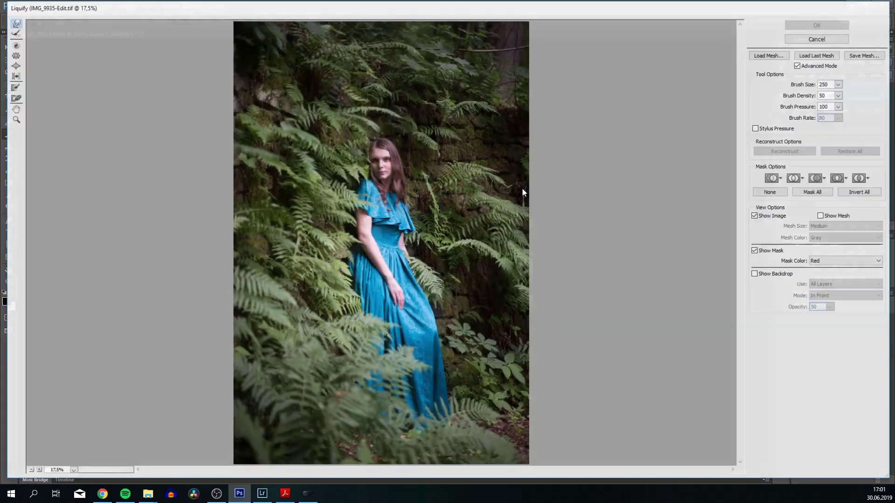
pyautogui.moveTo(317, 121); pyautogui.dragTo(485, 299)
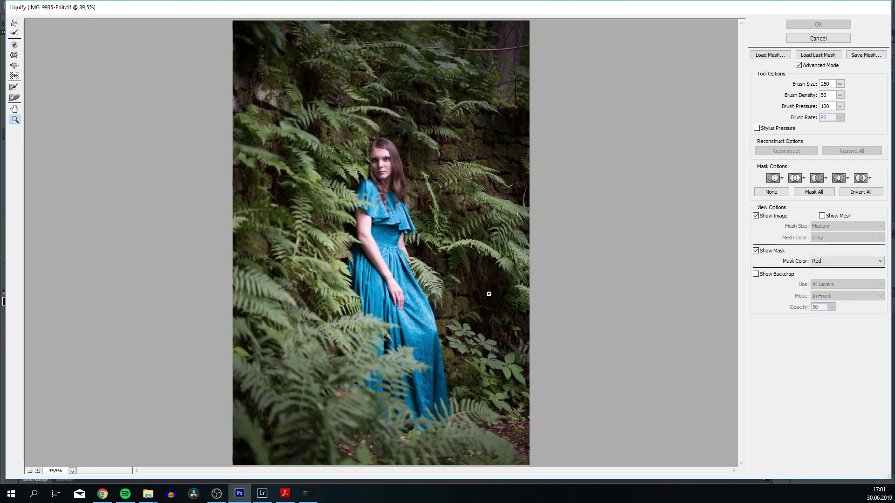
pyautogui.moveTo(375, 219); pyautogui.dragTo(372, 286)
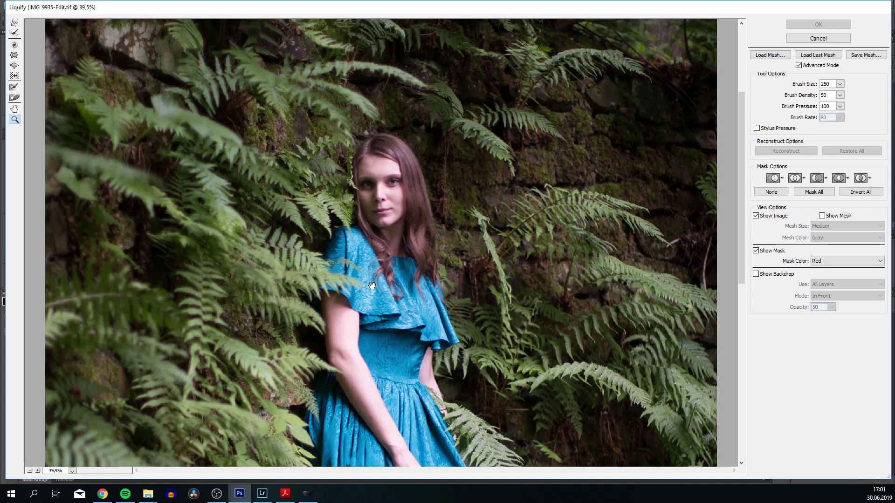
pyautogui.press('w')
pyautogui.moveTo(796, 85); pyautogui.dragTo(807, 88)
pyautogui.moveTo(423, 144)
pyautogui.mouseDown()
pyautogui.moveTo(437, 228)
pyautogui.moveTo(375, 250)
pyautogui.moveTo(329, 245)
pyautogui.mouseUp()
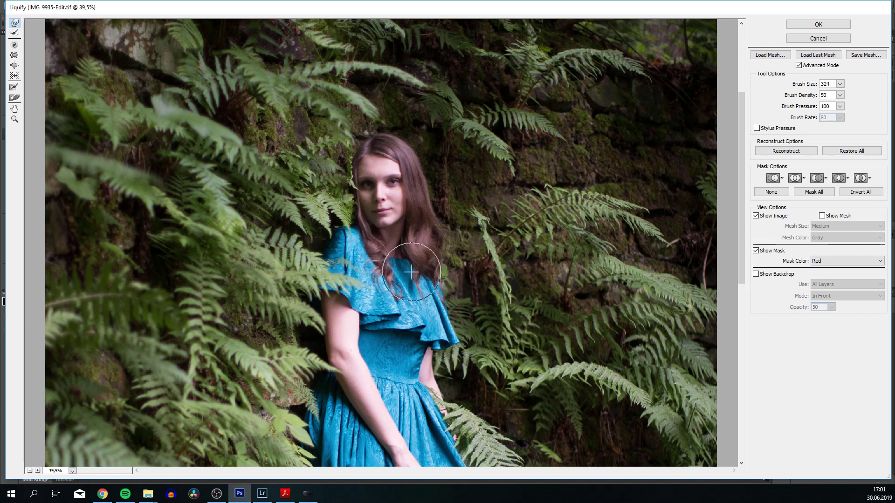
pyautogui.moveTo(402, 320); pyautogui.dragTo(402, 200)
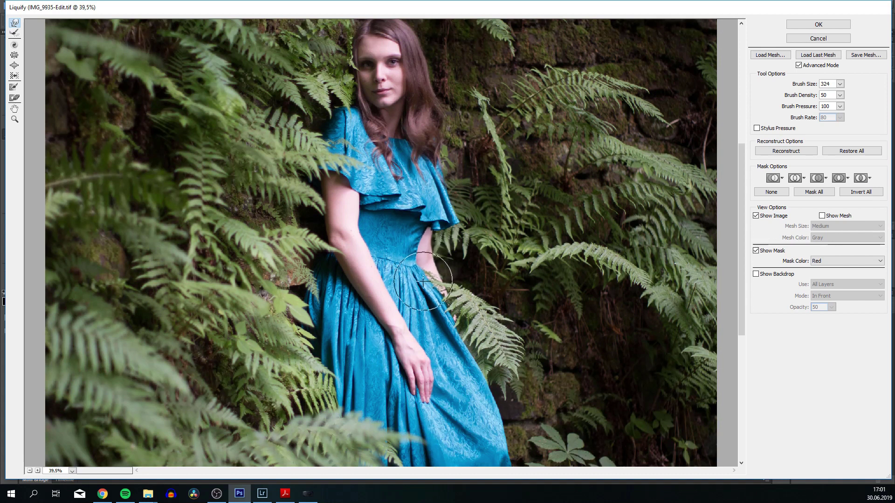
pyautogui.scroll(2, 366, 258)
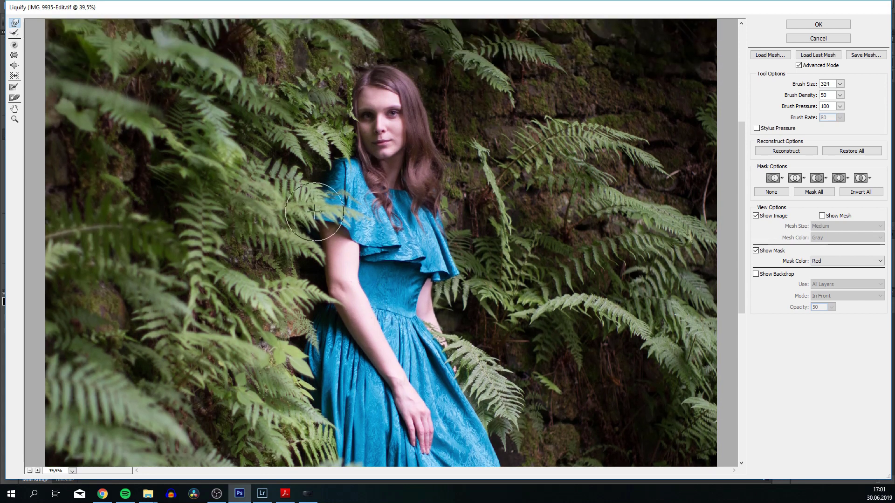
pyautogui.scroll(-5, 320, 266)
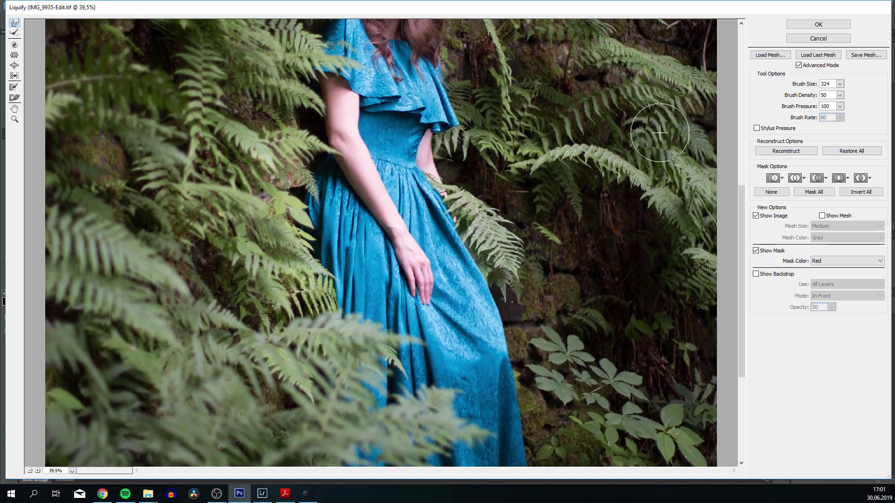
pyautogui.click(800, 26)
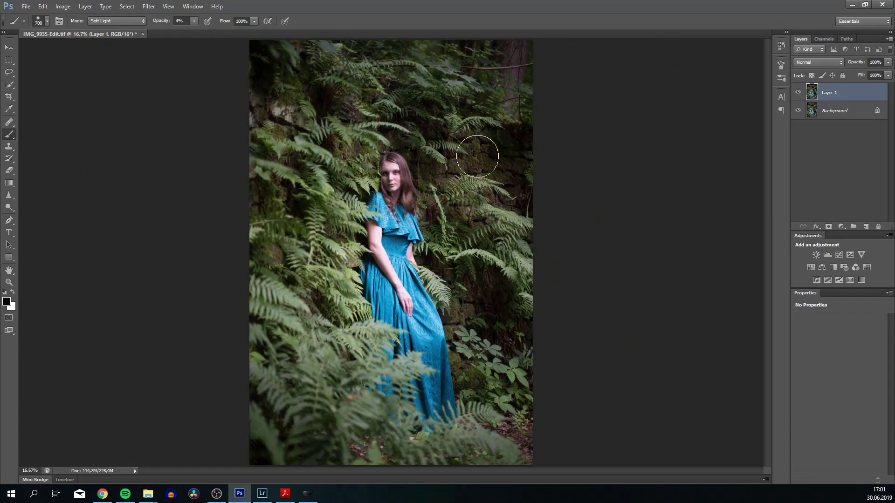
# Step: Zoom in on the face and add a black-and-white Gradient Map adjustment layer
pyautogui.press('z')
pyautogui.moveTo(398, 172)
pyautogui.mouseDown()
pyautogui.moveTo(457, 217)
pyautogui.moveTo(511, 223)
pyautogui.mouseUp()
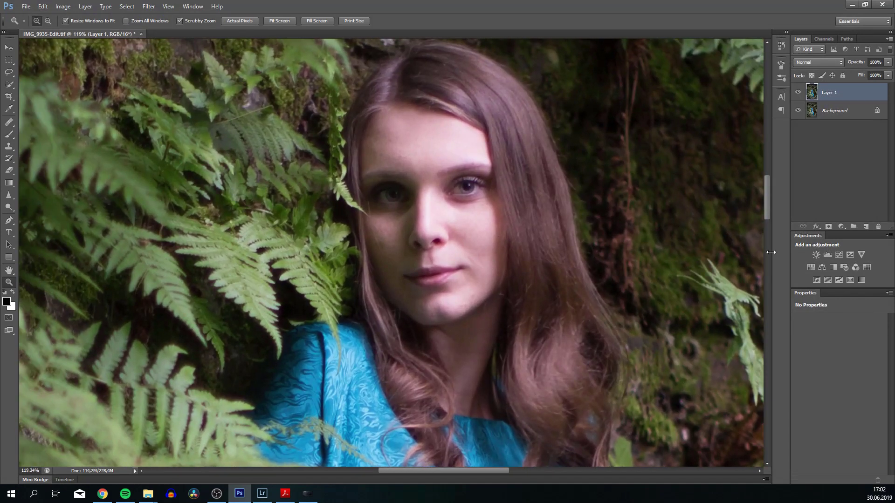
pyautogui.click(850, 280)
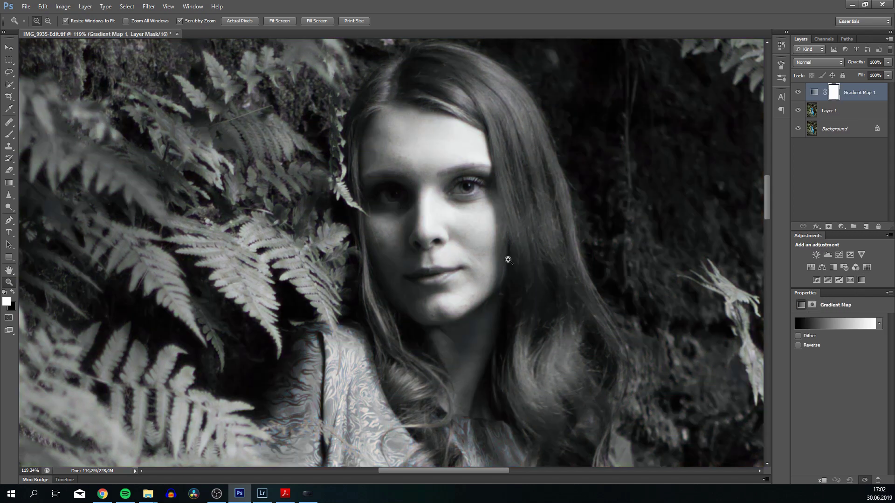
pyautogui.moveTo(509, 261); pyautogui.dragTo(515, 262)
pyautogui.moveTo(464, 228)
pyautogui.mouseDown()
pyautogui.moveTo(499, 273)
pyautogui.moveTo(486, 250)
pyautogui.mouseUp()
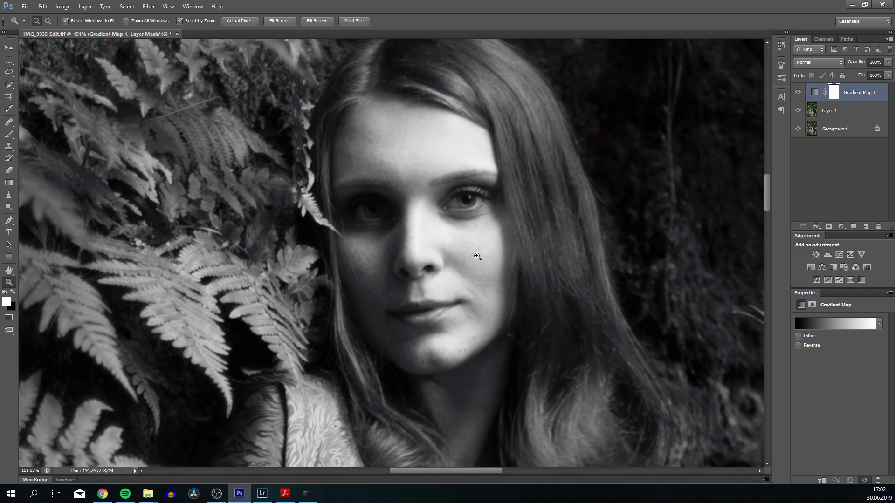
# Step: Heal blemishes on Layer 1's cheek, forehead and beside the mouth corner
pyautogui.press('j')
pyautogui.press('[')
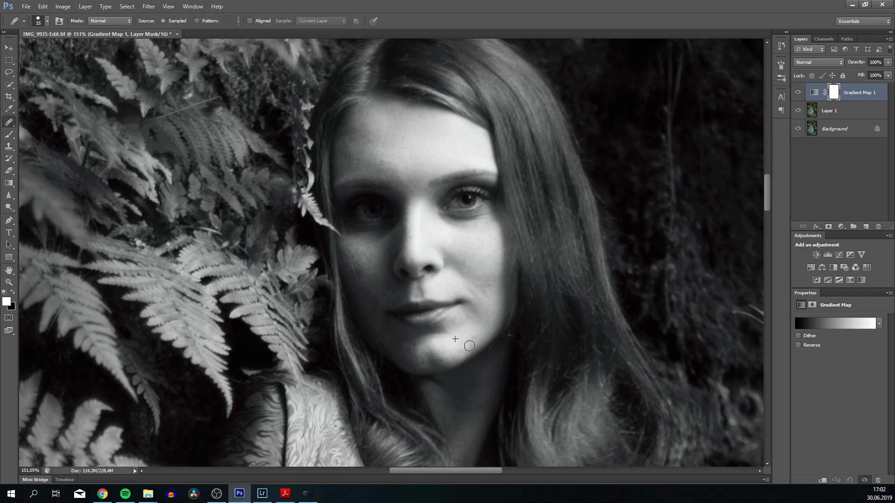
pyautogui.keyDown('alt'); pyautogui.click(600, 230); pyautogui.keyUp('alt')
pyautogui.hotkey('alt', '[')
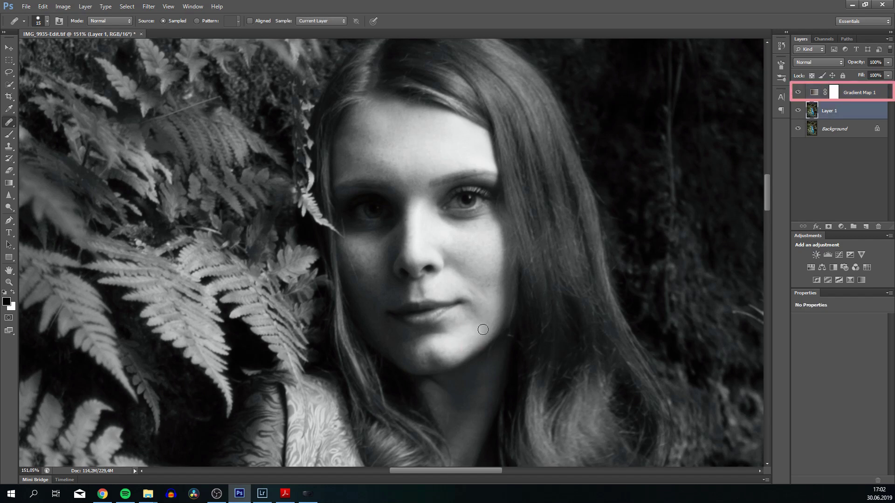
pyautogui.scroll(1, 476, 326)
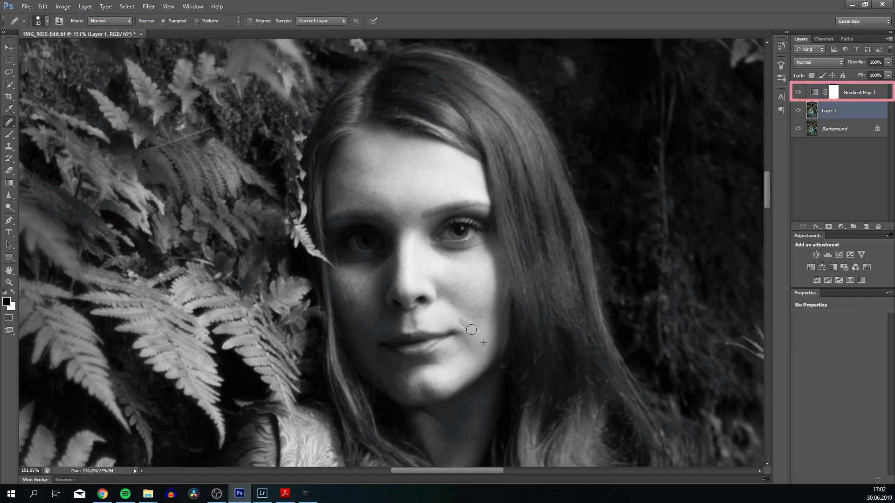
pyautogui.click(467, 278)
pyautogui.click(441, 193)
pyautogui.moveTo(466, 330); pyautogui.dragTo(457, 237)
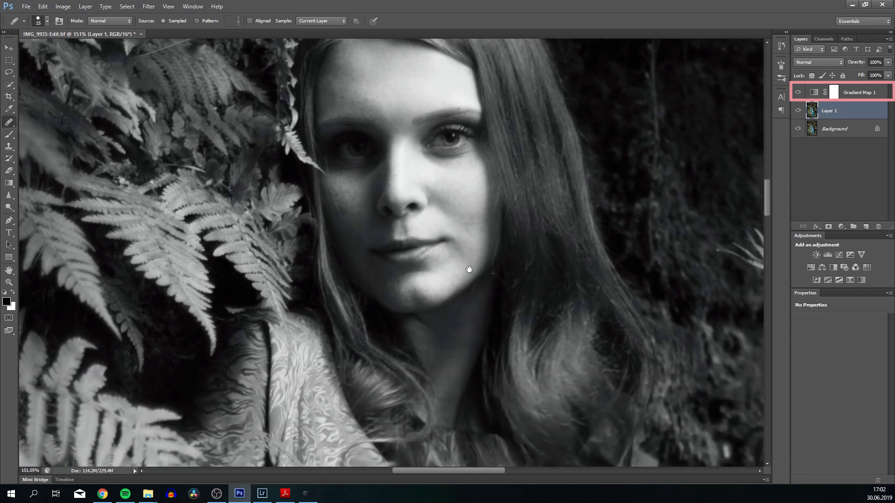
pyautogui.click(459, 313)
# Step: Lighten dark skin patches around the mouth and chin with a small white 4% Soft Light brush
pyautogui.press('b')
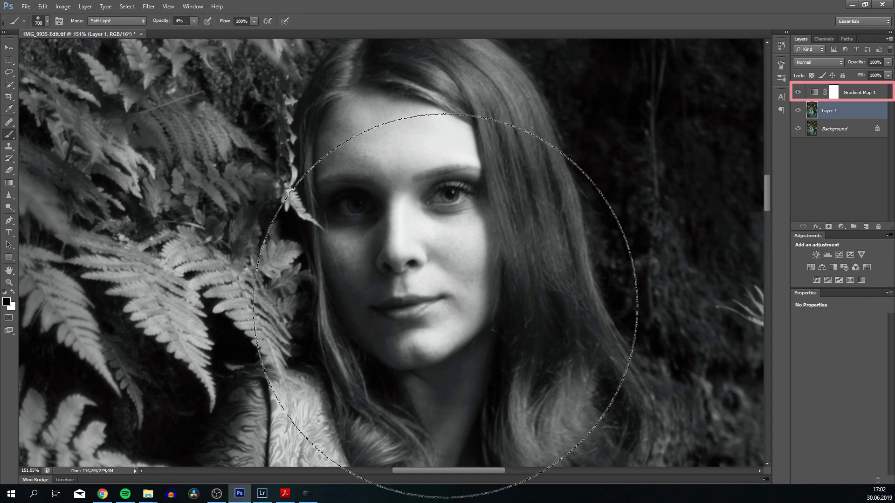
pyautogui.press('x')
pyautogui.press('[')
pyautogui.press('[')
pyautogui.press('[')
pyautogui.press('[')
pyautogui.press('[')
pyautogui.press('[')
pyautogui.press('[')
pyautogui.press('[')
pyautogui.press('[')
pyautogui.press('[')
pyautogui.press('[')
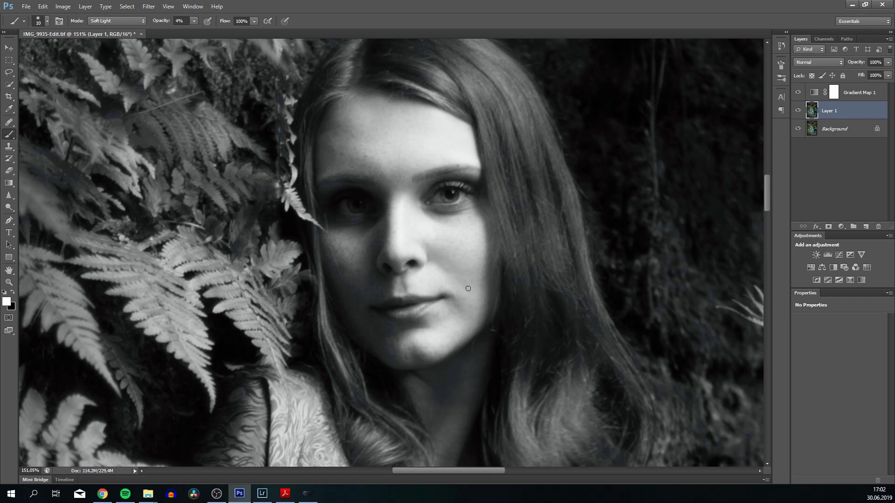
pyautogui.press('[')
pyautogui.scroll(2, 459, 293)
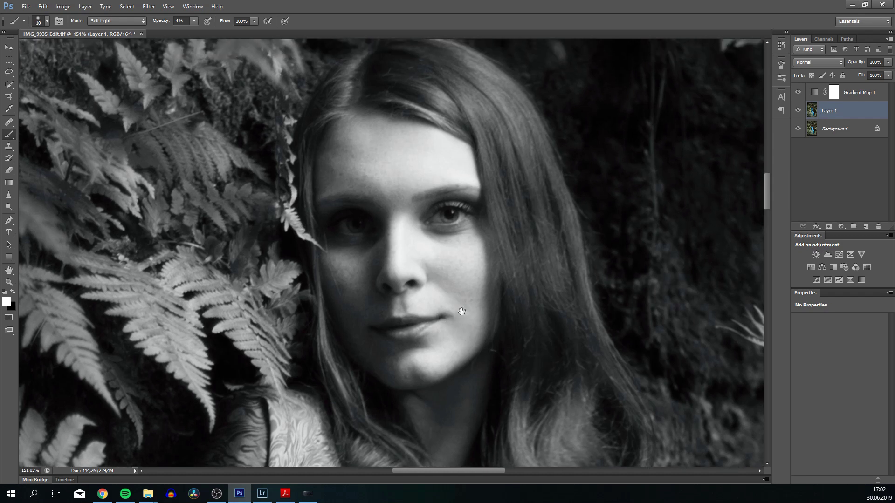
# Step: Zoom closer and keep lightening the under-eye shadows, cheeks and nose with small low-opacity strokes
pyautogui.press('z')
pyautogui.moveTo(439, 286); pyautogui.dragTo(464, 336)
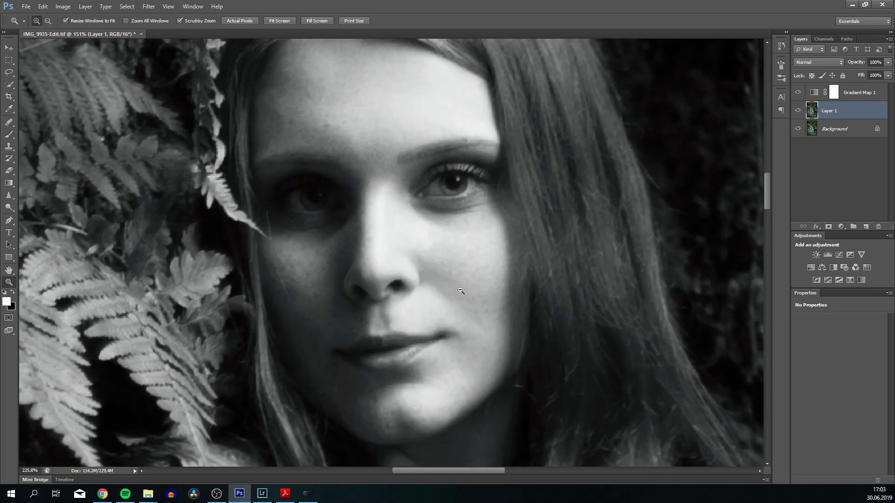
pyautogui.press('b')
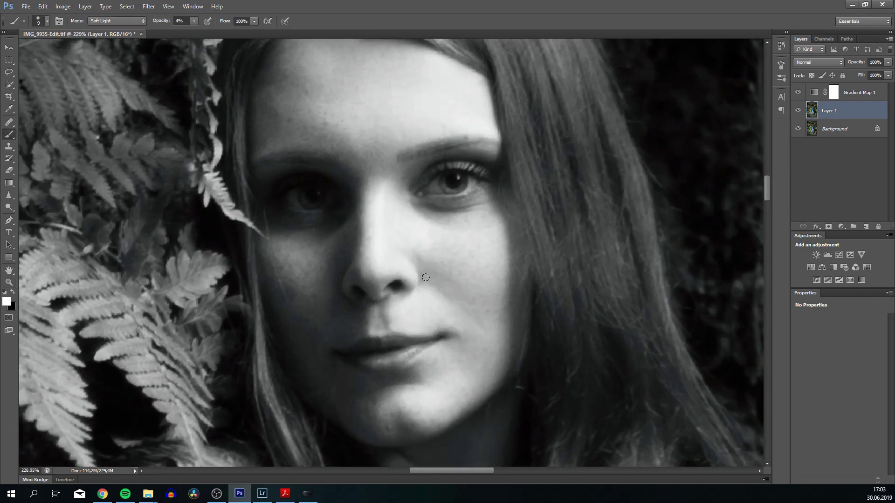
pyautogui.press('[')
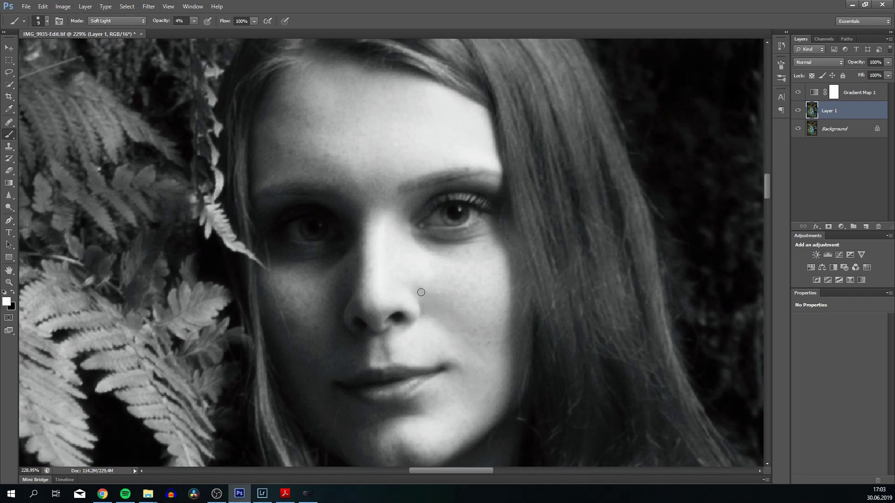
pyautogui.press('[')
pyautogui.scroll(1, 475, 359)
pyautogui.press(']')
pyautogui.press(']')
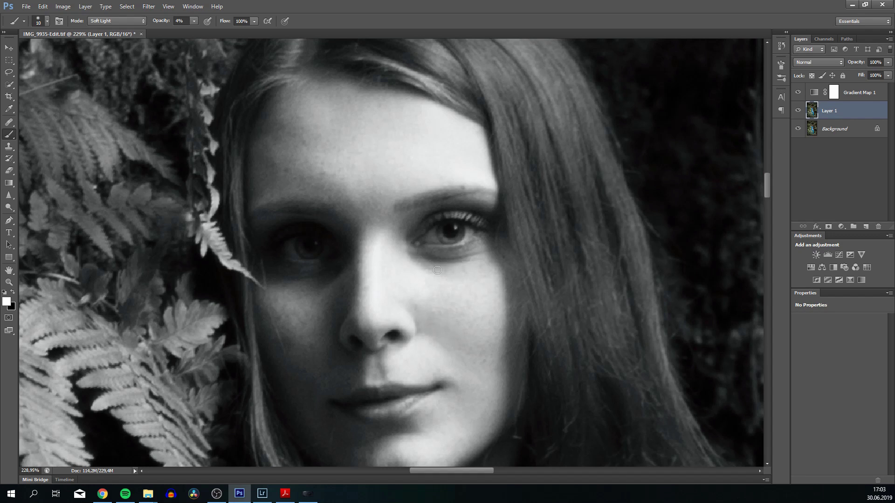
pyautogui.press('[')
# Step: Dodge the chin, lower cheek and right under-eye area, varying the brush size as needed
pyautogui.press(']')
pyautogui.press(']')
pyautogui.press(']')
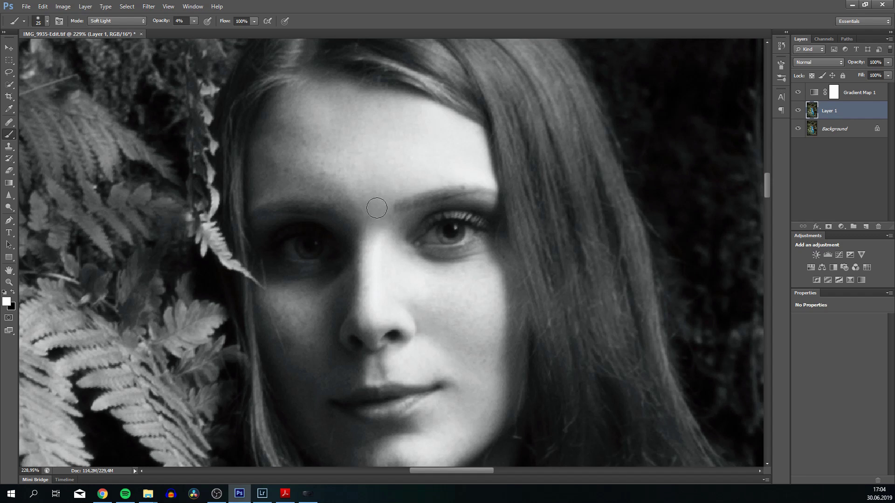
pyautogui.scroll(2, 379, 195)
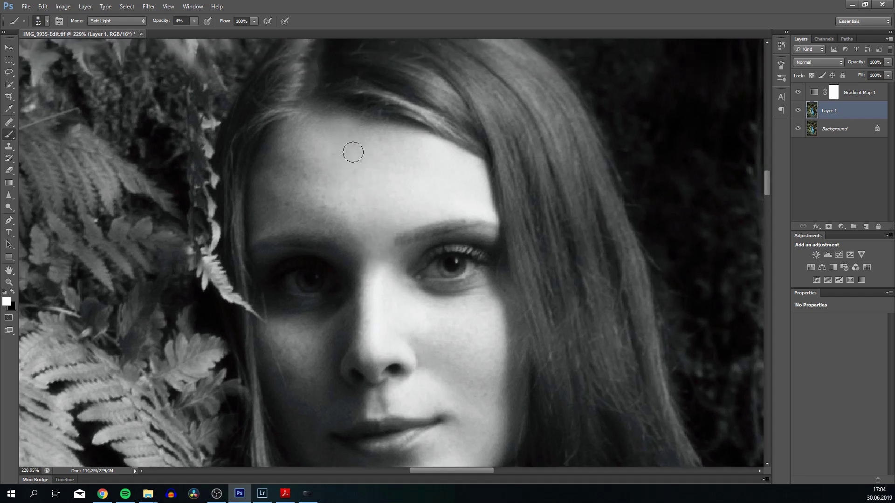
pyautogui.scroll(-8, 379, 184)
pyautogui.hscroll(3, 379, 183)
pyautogui.press('[')
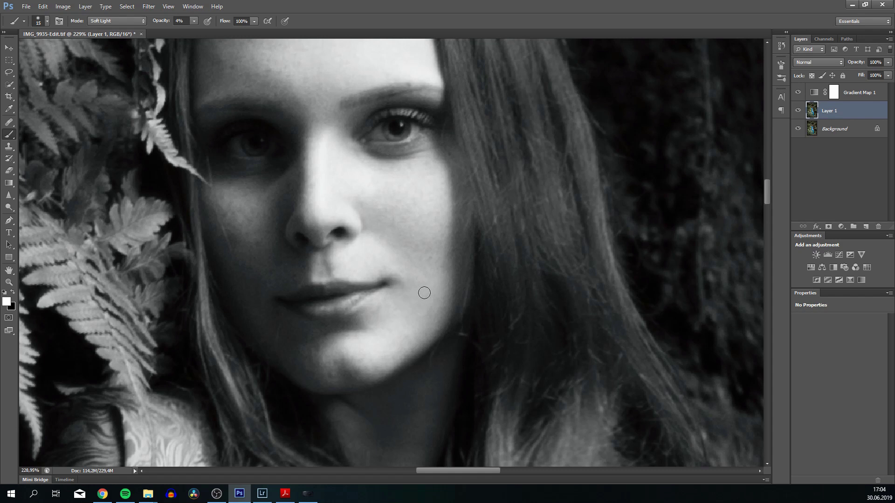
pyautogui.press('[')
pyautogui.scroll(2, 429, 284)
pyautogui.hscroll(1, 429, 284)
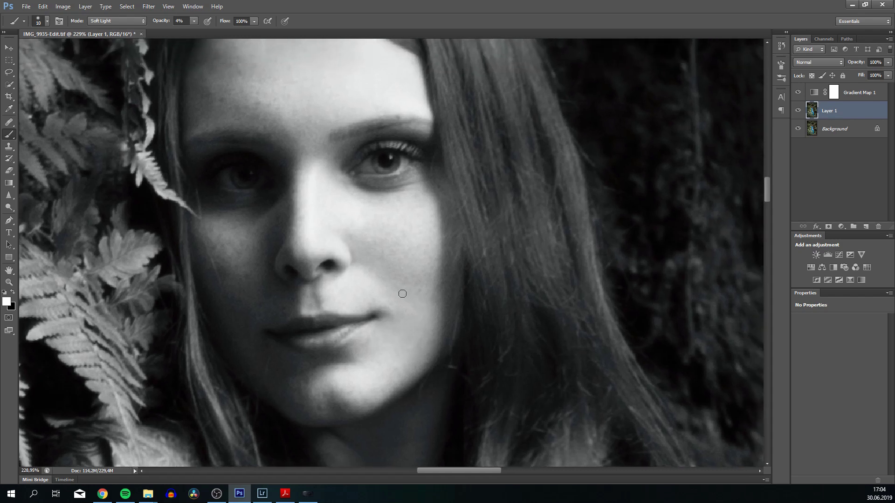
pyautogui.press('[')
pyautogui.press('[')
pyautogui.press(']')
pyautogui.scroll(2, 377, 373)
pyautogui.hscroll(1, 377, 373)
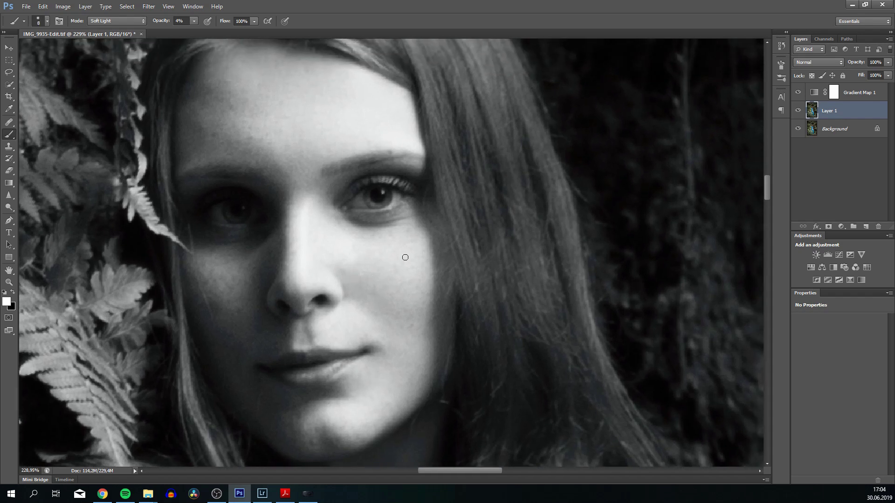
pyautogui.scroll(3, 413, 295)
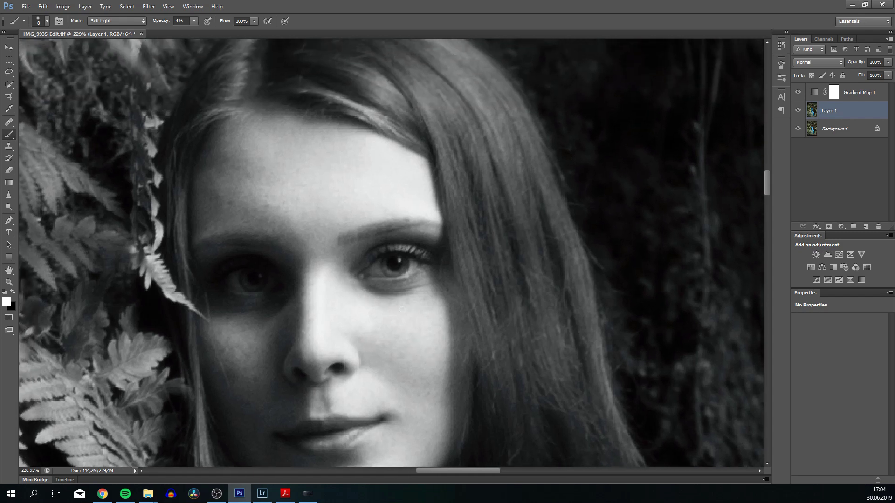
# Step: Burn the forehead and hairline with black soft-light strokes of varying brush size
pyautogui.moveTo(406, 336); pyautogui.dragTo(505, 256)
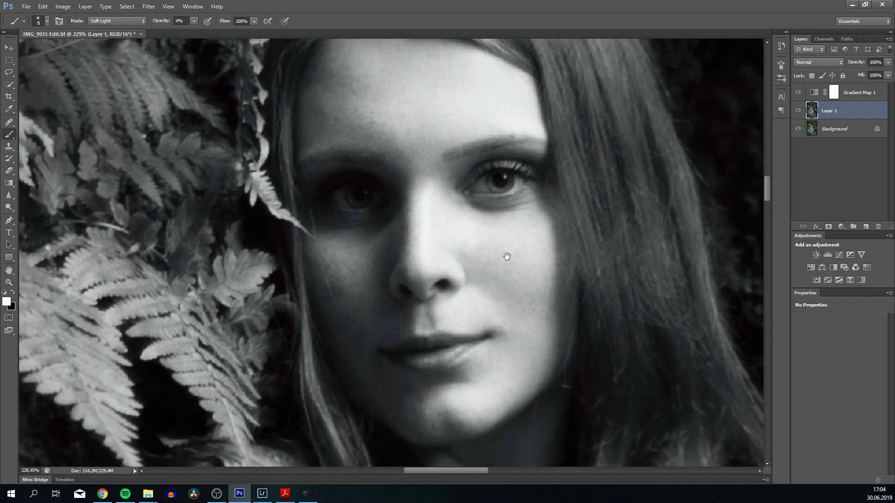
pyautogui.press('x')
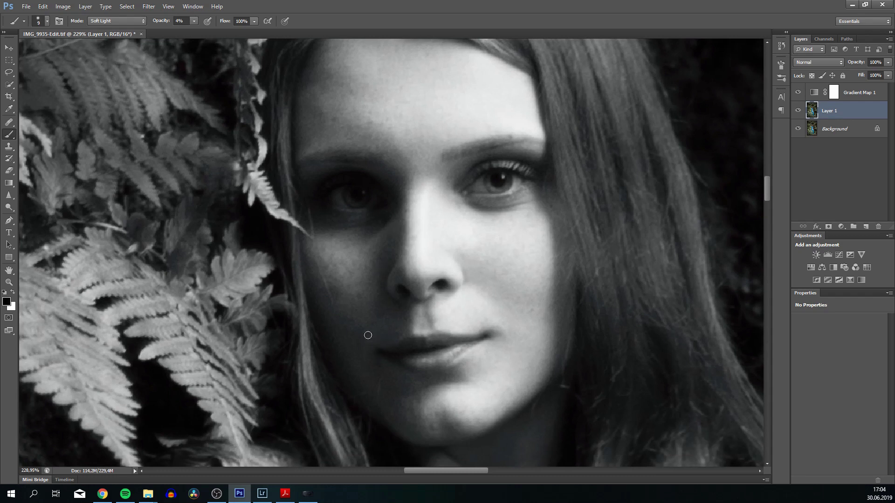
pyautogui.moveTo(395, 390); pyautogui.dragTo(358, 343)
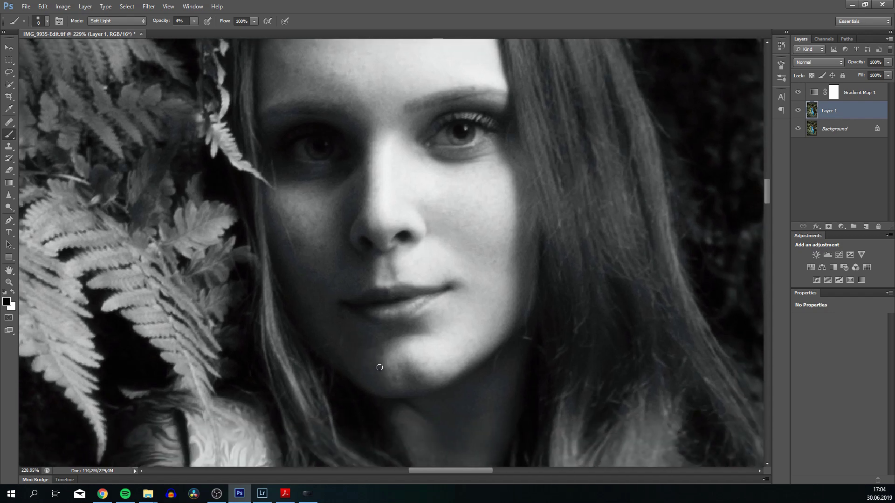
pyautogui.moveTo(395, 340); pyautogui.dragTo(400, 405)
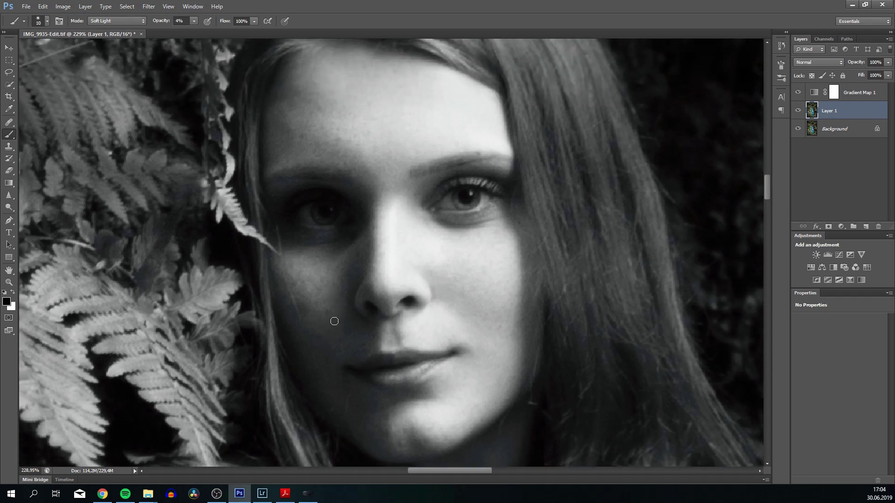
pyautogui.moveTo(356, 306); pyautogui.dragTo(354, 381)
pyautogui.press('[')
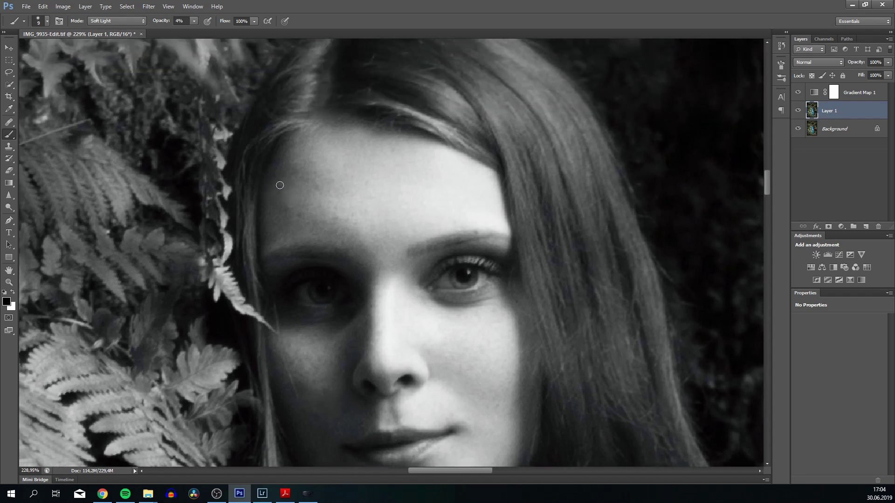
pyautogui.press(']')
pyautogui.press('[')
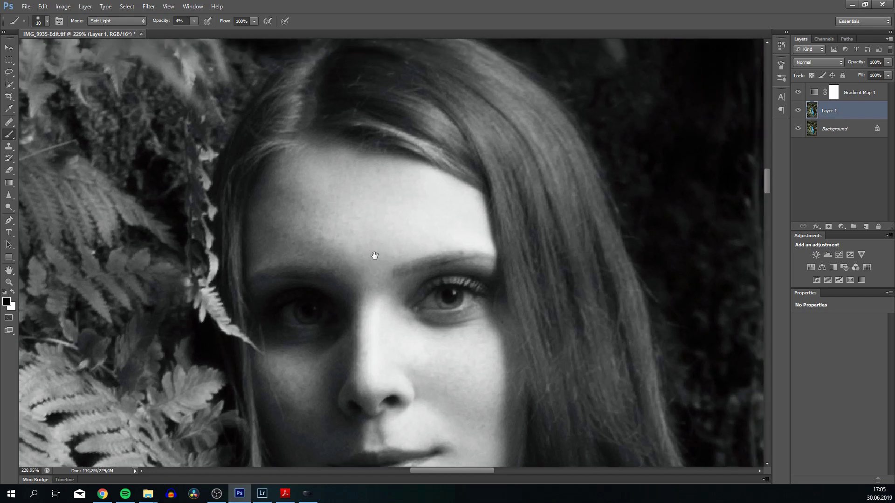
pyautogui.moveTo(387, 235); pyautogui.dragTo(374, 256)
pyautogui.press(']')
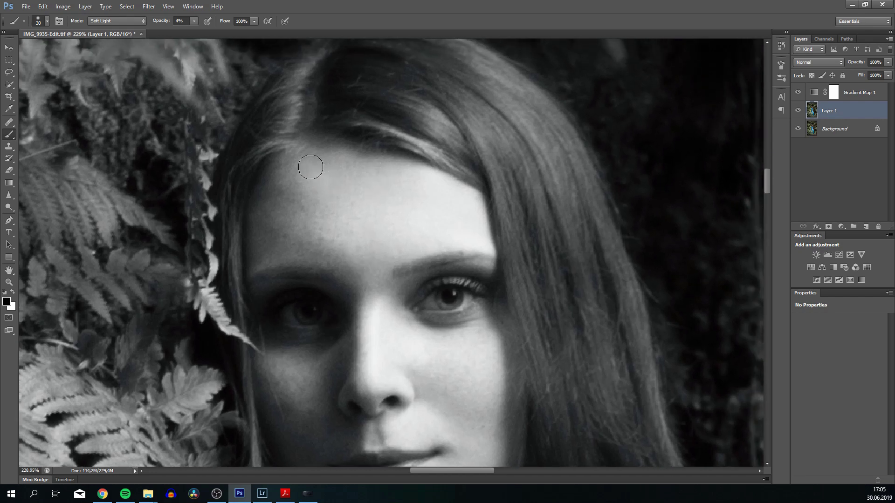
pyautogui.press(']')
pyautogui.press(']')
pyautogui.press('[')
pyautogui.press('[')
pyautogui.press('[')
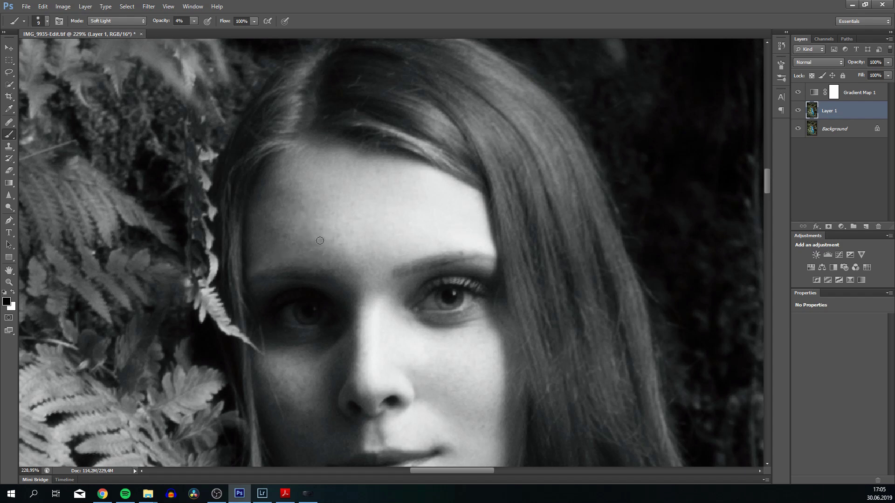
pyautogui.moveTo(384, 270)
pyautogui.mouseDown()
pyautogui.moveTo(399, 230)
pyautogui.moveTo(402, 253)
pyautogui.mouseUp()
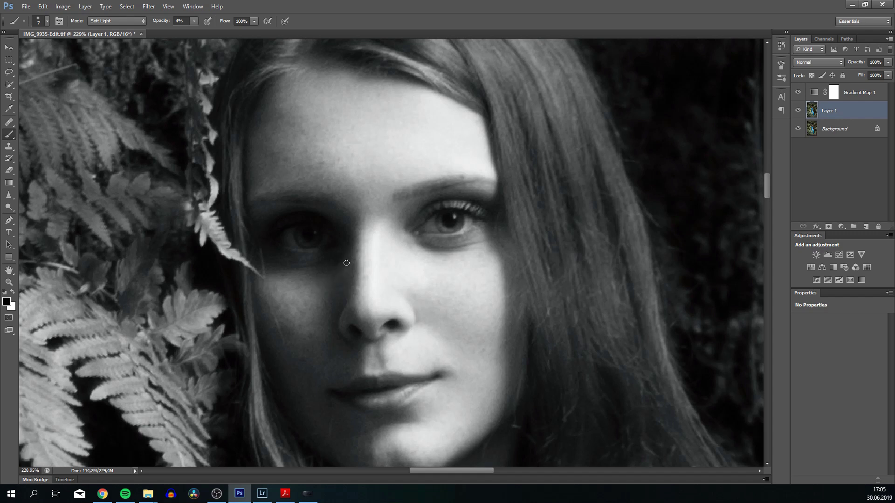
# Step: Dodge the lower face in white and toggle Layer 1 to compare with the original
pyautogui.press('x')
pyautogui.scroll(-3, 386, 287)
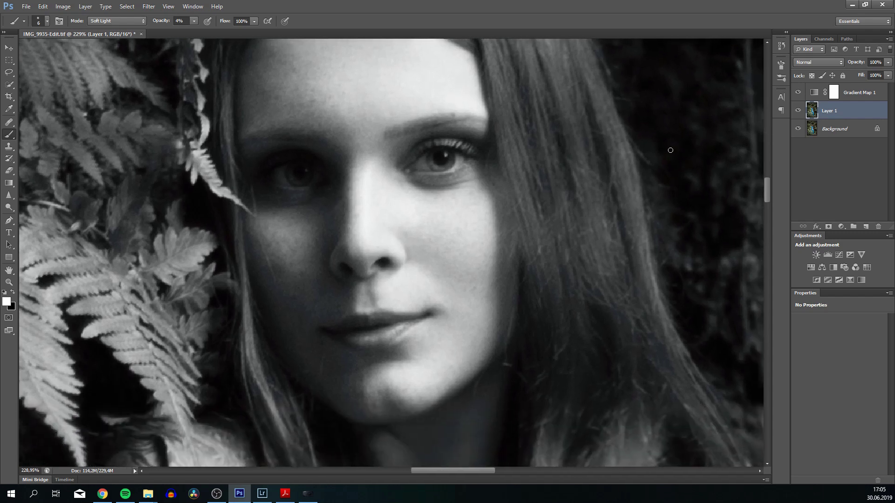
pyautogui.click(796, 114)
pyautogui.click(798, 115)
# Step: Burn more of the forehead and hair in black with a smaller detail brush
pyautogui.moveTo(455, 223)
pyautogui.mouseDown()
pyautogui.moveTo(444, 280)
pyautogui.moveTo(479, 291)
pyautogui.mouseUp()
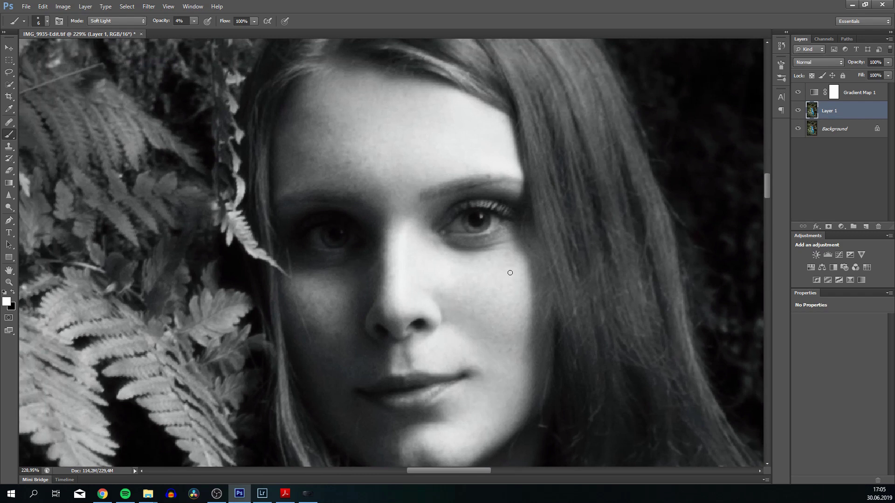
pyautogui.press('x')
pyautogui.press(']')
pyautogui.press(']')
pyautogui.press(']')
pyautogui.press('[')
pyautogui.press('[')
pyautogui.moveTo(481, 247); pyautogui.dragTo(482, 310)
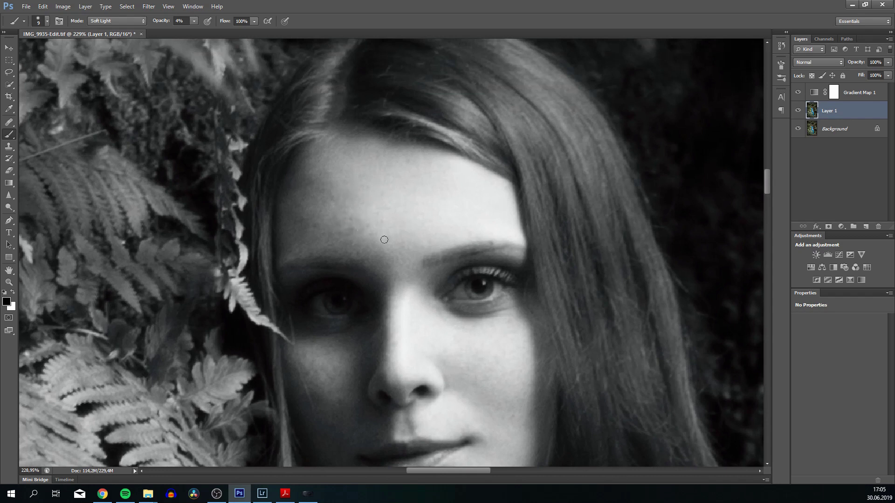
pyautogui.scroll(-3, 384, 240)
pyautogui.scroll(-2, 414, 236)
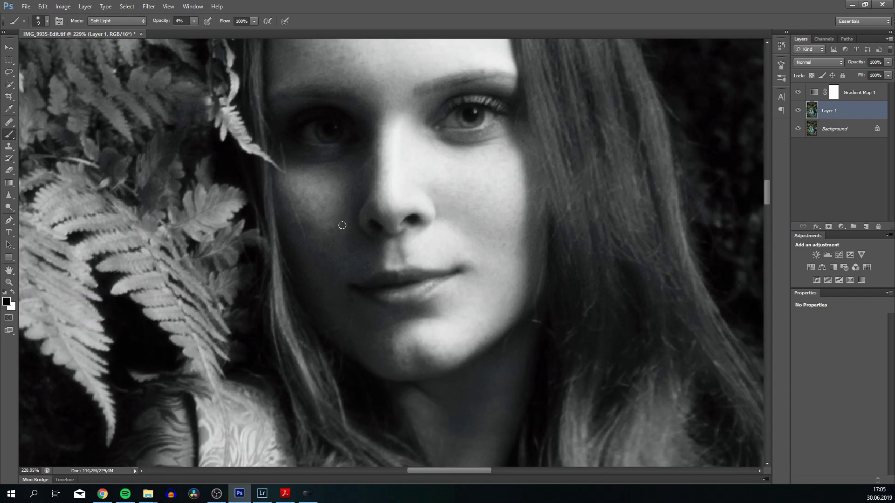
pyautogui.scroll(-2, 368, 270)
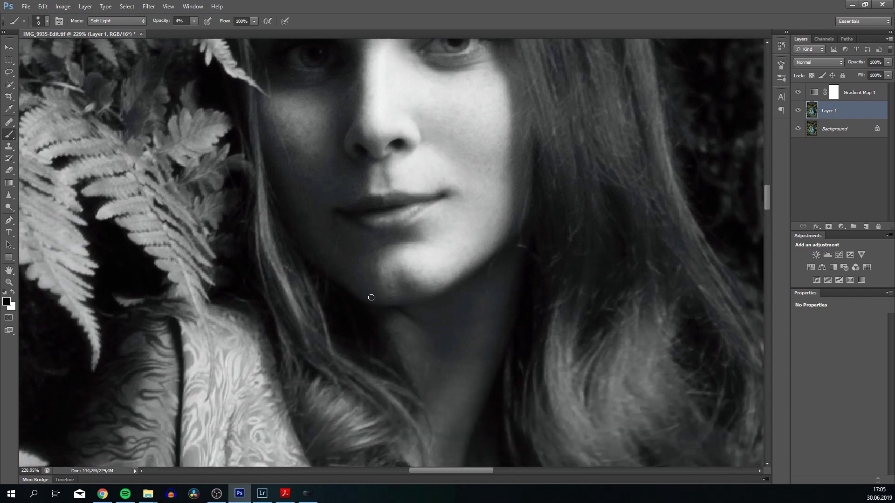
# Step: Zoom out to the whole figure, paint with a larger brush, and compare before/after
pyautogui.press('z')
pyautogui.moveTo(420, 292); pyautogui.dragTo(366, 308)
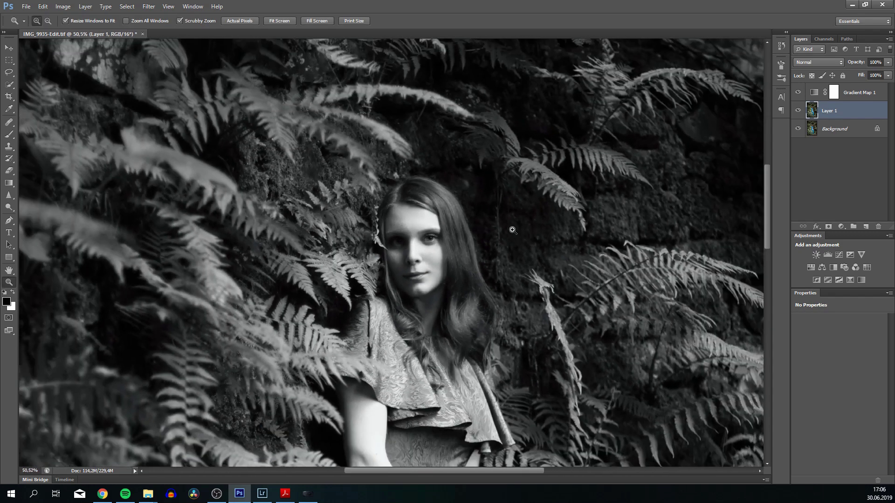
pyautogui.press('b')
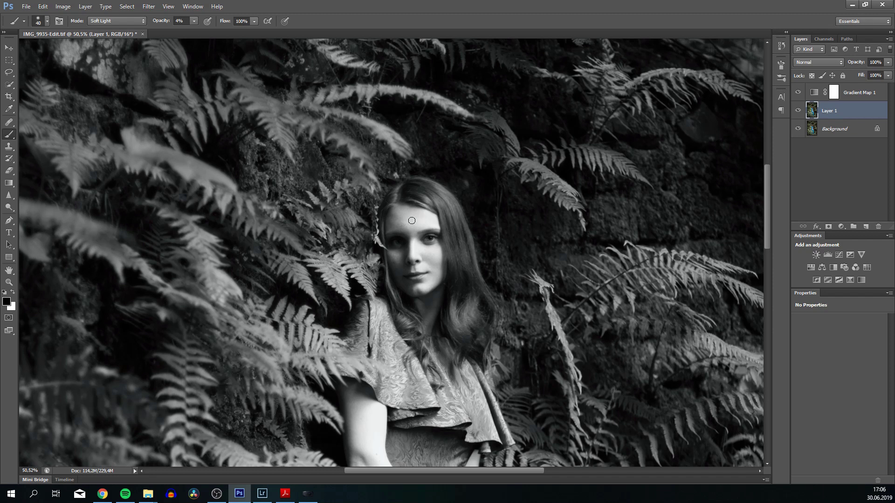
pyautogui.press(']')
pyautogui.press(']')
pyautogui.click(799, 111)
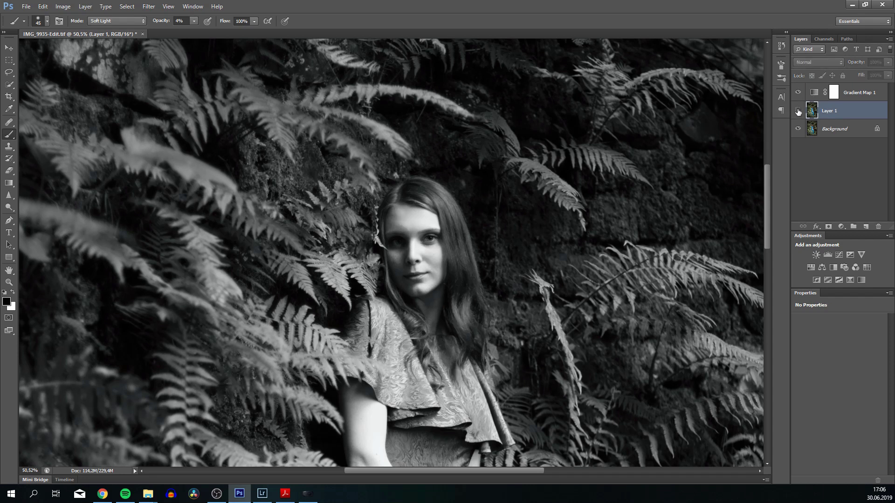
pyautogui.press('z')
pyautogui.moveTo(489, 309); pyautogui.dragTo(386, 344)
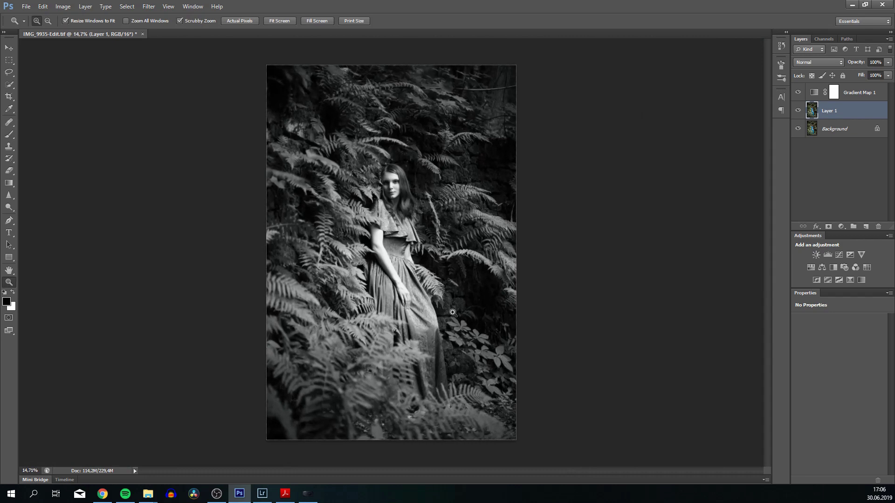
# Step: Add a Curves layer dimming highlights, lowering midtones and lifting blacks, then toggle it to compare
pyautogui.click(840, 255)
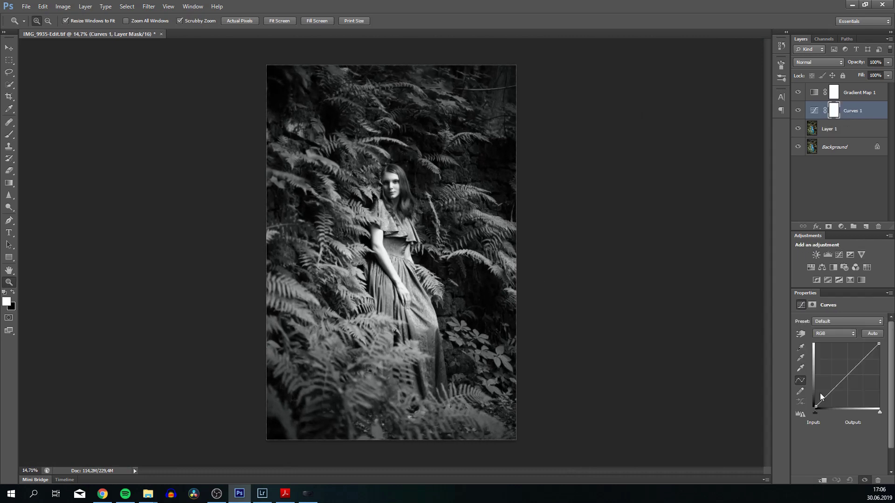
pyautogui.moveTo(853, 370); pyautogui.dragTo(848, 379)
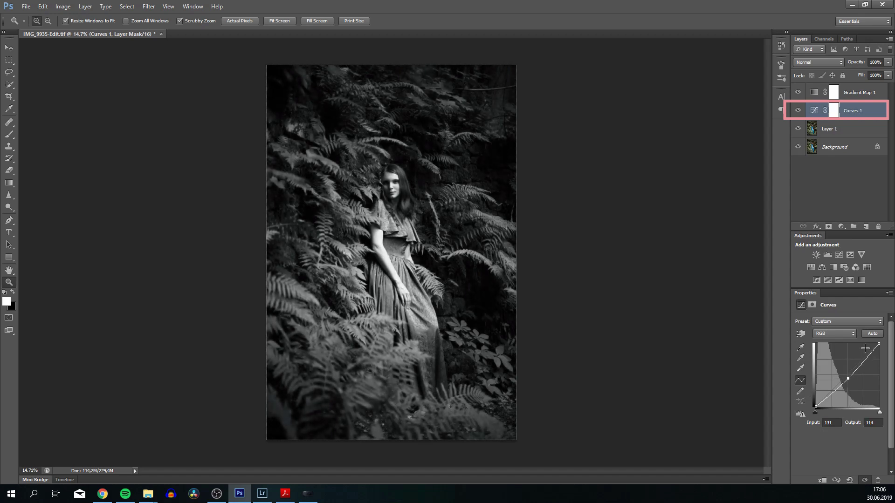
pyautogui.moveTo(879, 343); pyautogui.dragTo(878, 353)
pyautogui.click(848, 379)
pyautogui.moveTo(848, 378); pyautogui.dragTo(852, 382)
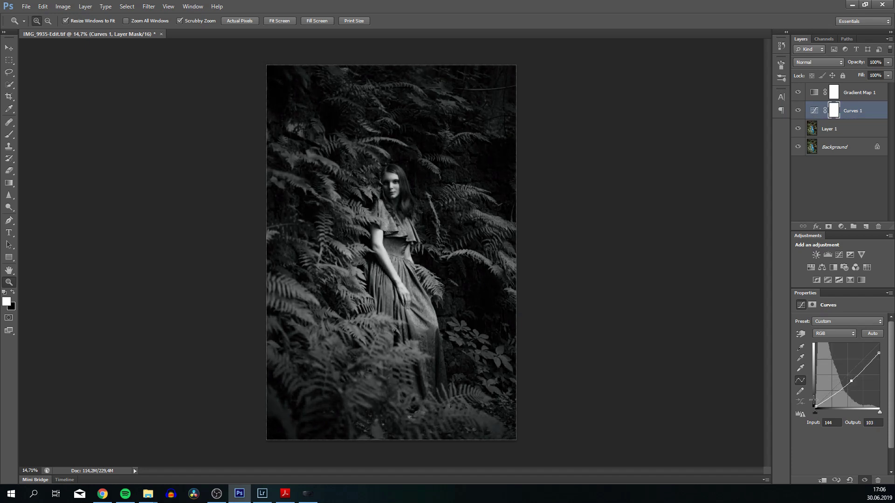
pyautogui.moveTo(817, 407); pyautogui.dragTo(852, 385)
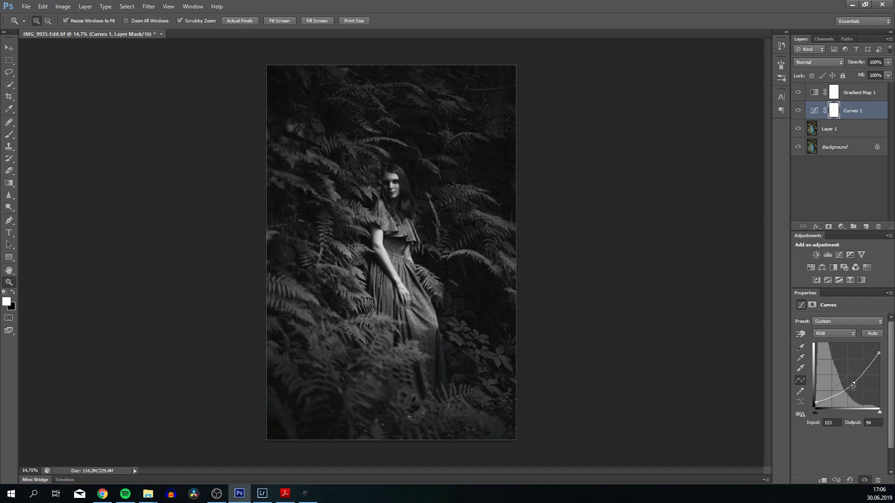
pyautogui.moveTo(879, 354); pyautogui.dragTo(886, 362)
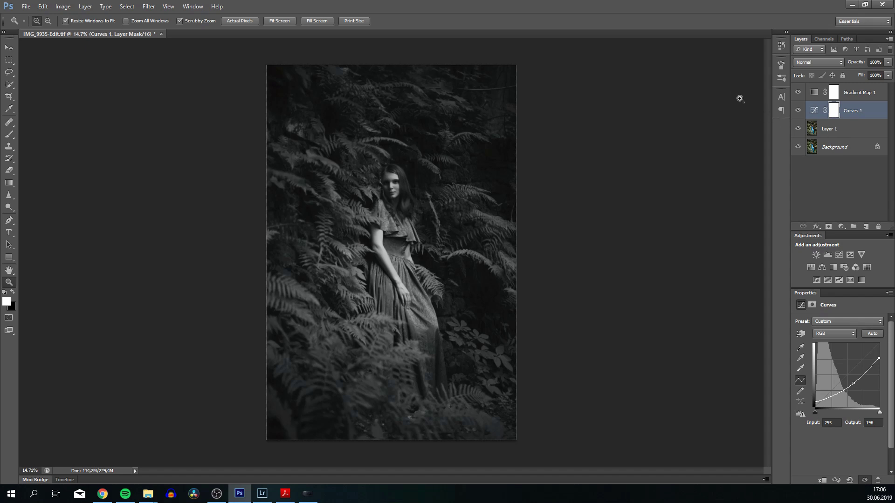
pyautogui.click(798, 111)
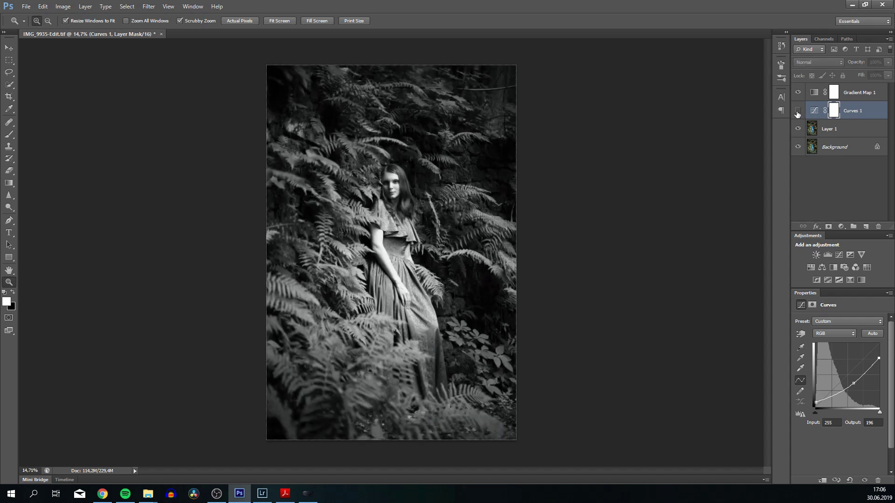
pyautogui.moveTo(449, 209)
pyautogui.mouseDown()
pyautogui.moveTo(460, 209)
pyautogui.moveTo(450, 208)
pyautogui.mouseUp()
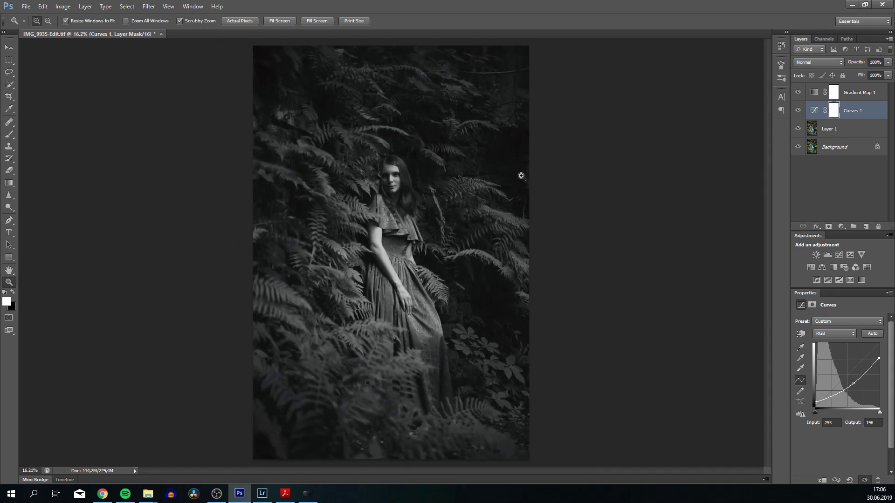
# Step: Fade Curves 1 with a 23% black gradient in its mask, then add a darkening Curves 2
pyautogui.press('g')
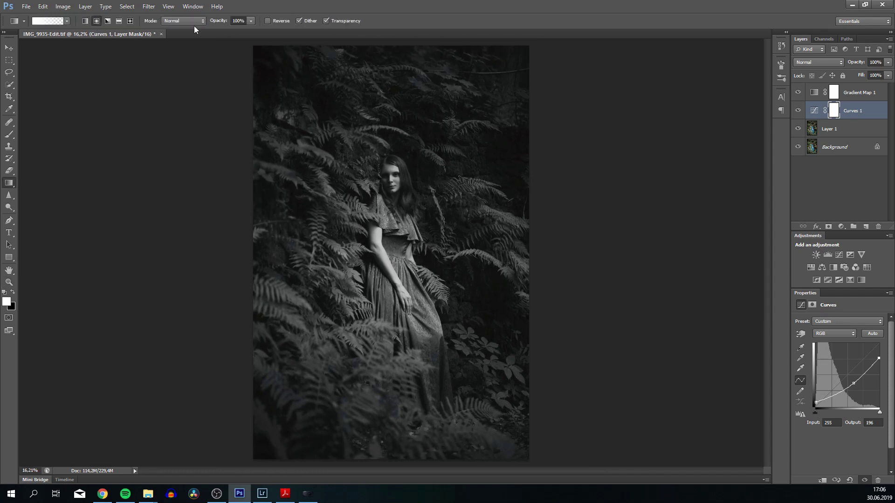
pyautogui.moveTo(221, 24); pyautogui.dragTo(214, 25)
pyautogui.press('x')
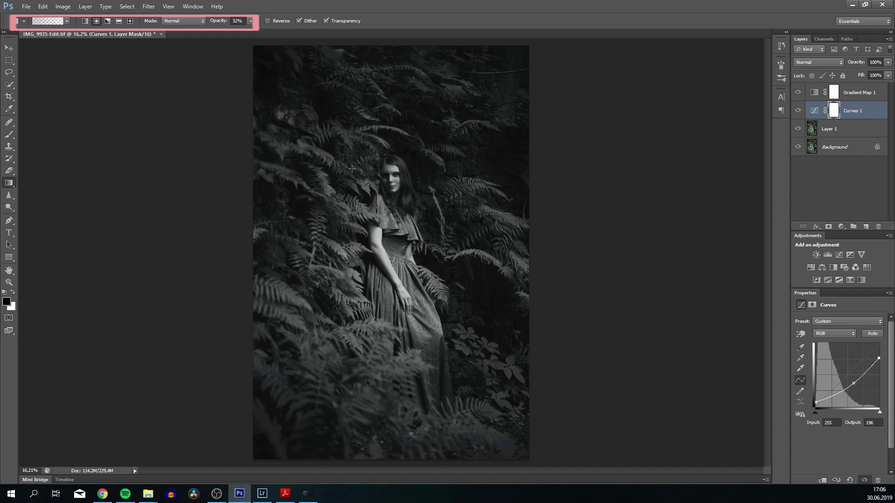
pyautogui.moveTo(221, 24); pyautogui.dragTo(216, 24)
pyautogui.moveTo(383, 235); pyautogui.dragTo(420, 234)
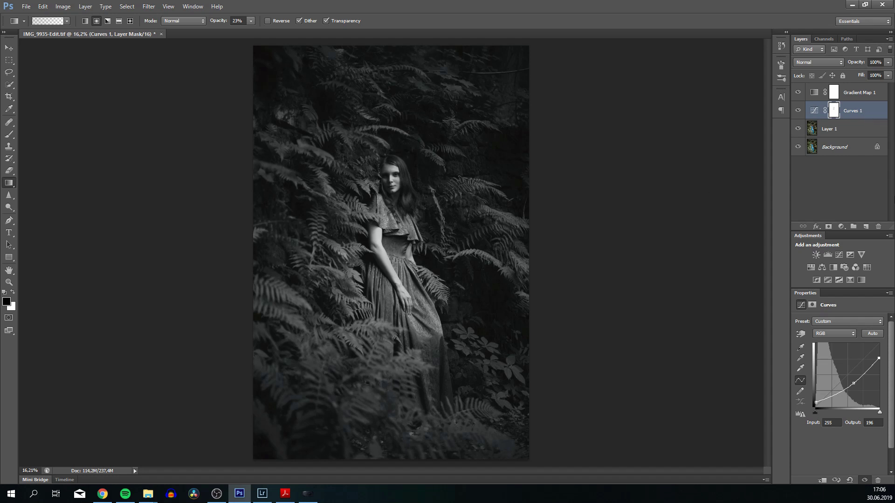
pyautogui.click(835, 256)
pyautogui.moveTo(845, 377); pyautogui.dragTo(850, 379)
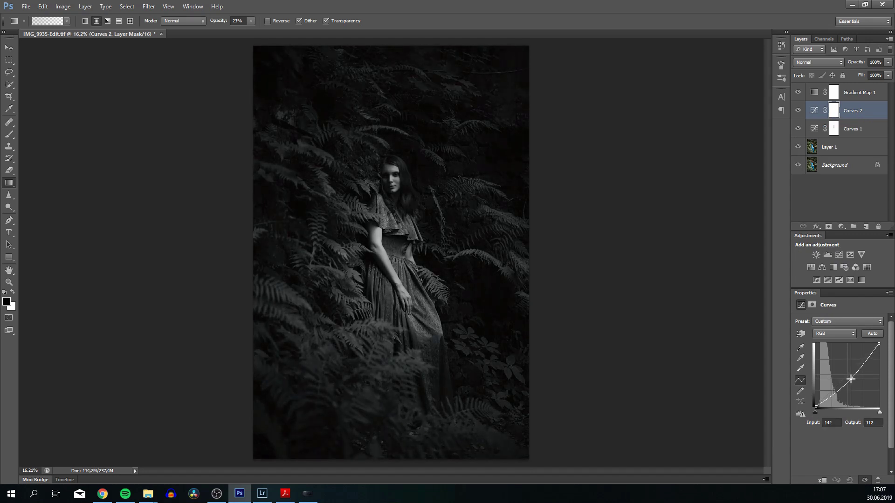
# Step: Dim the Curves 2 highlights and midtones further, then invert its mask
pyautogui.moveTo(877, 347); pyautogui.dragTo(885, 356)
pyautogui.moveTo(850, 379); pyautogui.dragTo(853, 384)
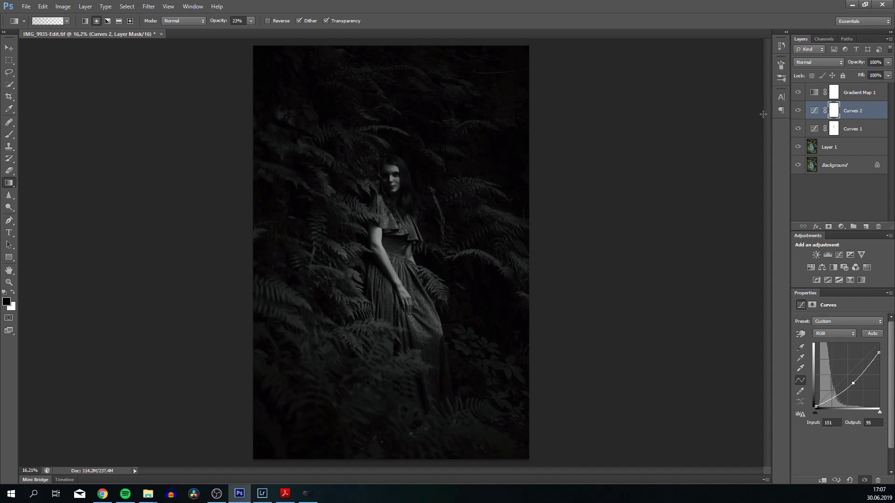
pyautogui.hotkey('ctrl', 'i')
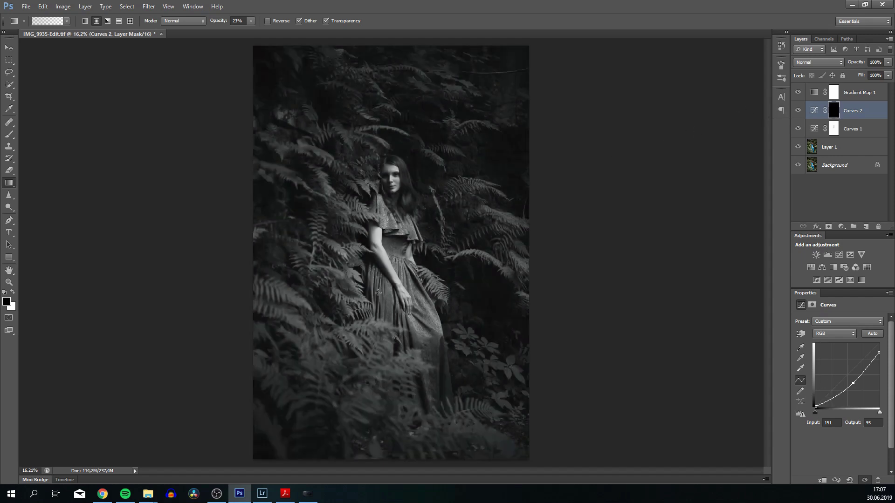
# Step: Paint 64% white gradients from the edges and corners into the Curves 2 mask, then save
pyautogui.press('x')
pyautogui.moveTo(344, 392); pyautogui.dragTo(450, 390)
pyautogui.moveTo(223, 23); pyautogui.dragTo(245, 24)
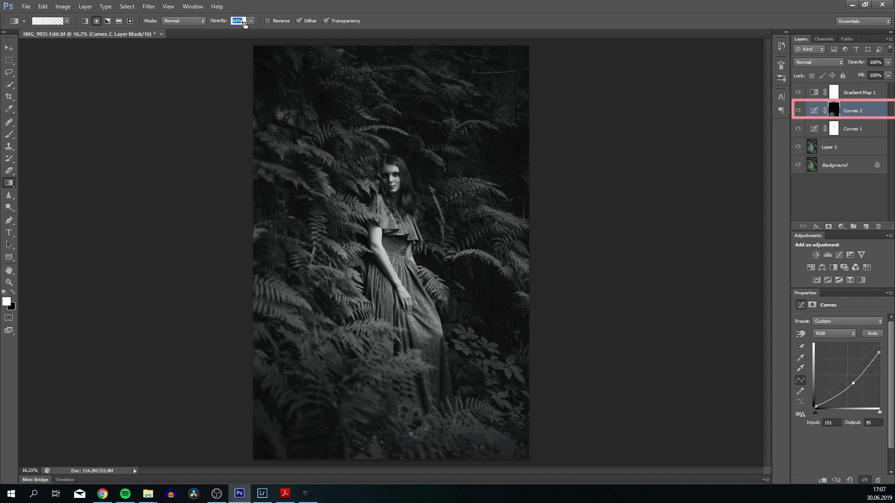
pyautogui.moveTo(306, 118); pyautogui.dragTo(364, 89)
pyautogui.moveTo(284, 153); pyautogui.dragTo(416, 91)
pyautogui.moveTo(446, 62); pyautogui.dragTo(604, 82)
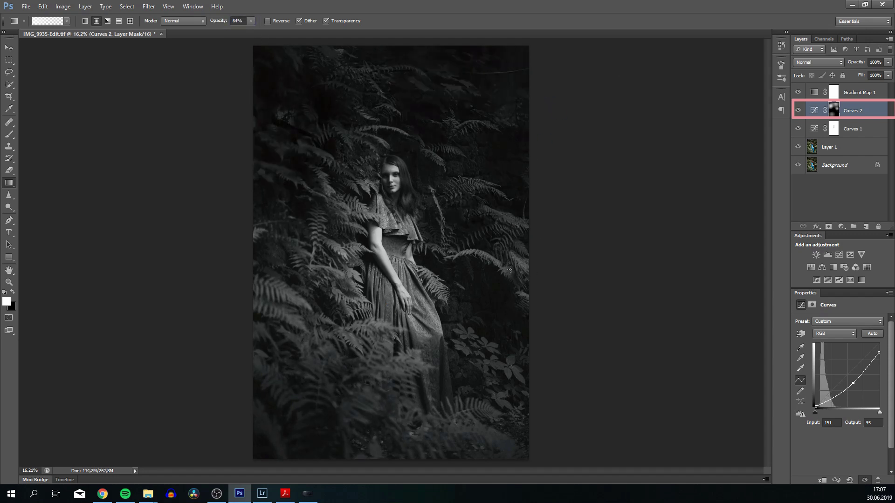
pyautogui.moveTo(262, 382); pyautogui.dragTo(387, 433)
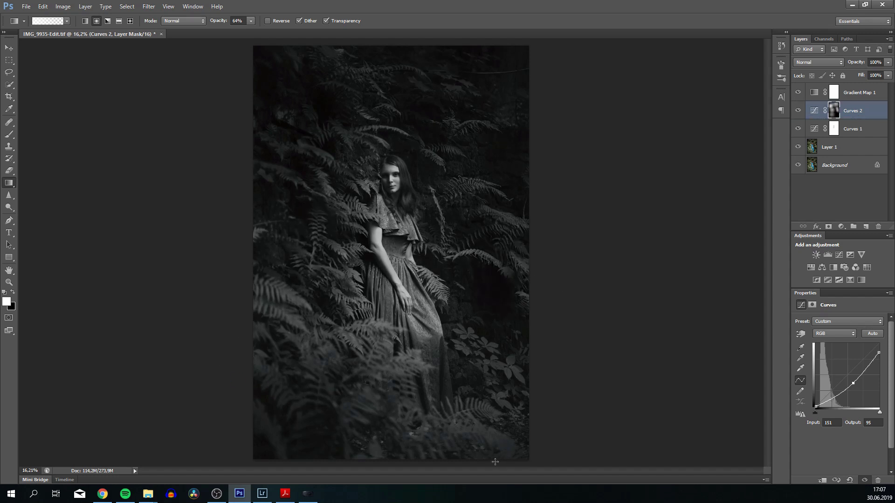
pyautogui.moveTo(495, 462); pyautogui.dragTo(535, 349)
pyautogui.moveTo(467, 425); pyautogui.dragTo(410, 378)
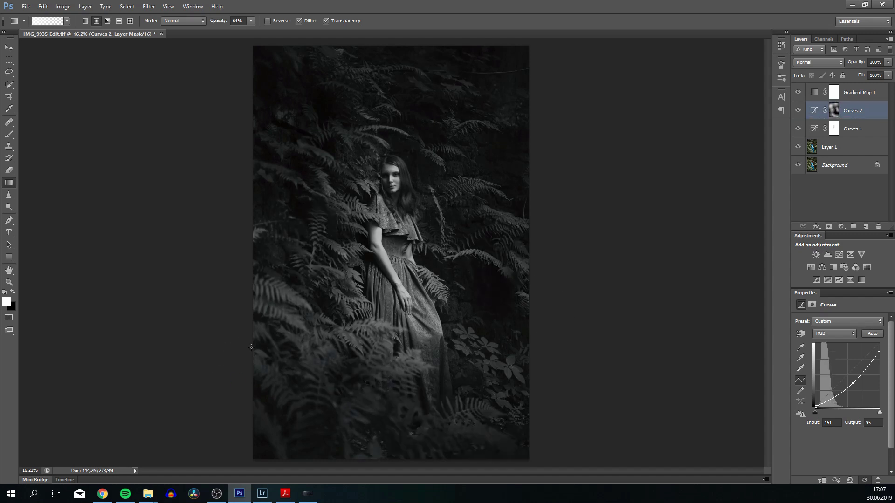
pyautogui.moveTo(241, 294); pyautogui.dragTo(291, 313)
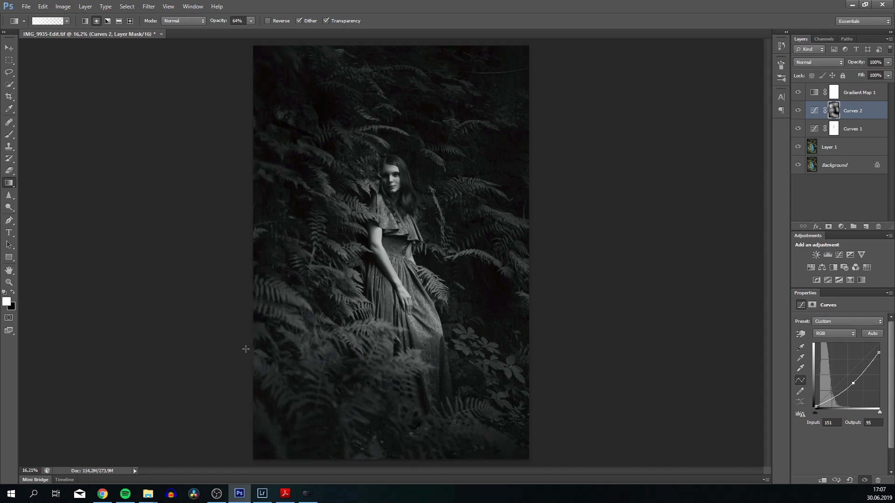
pyautogui.moveTo(240, 360); pyautogui.dragTo(328, 351)
pyautogui.moveTo(245, 407); pyautogui.dragTo(327, 412)
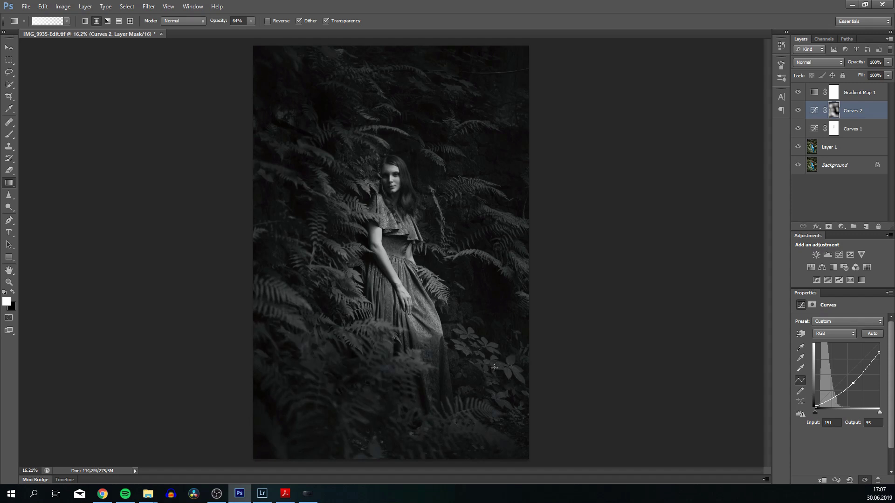
pyautogui.hotkey('ctrl', 's')
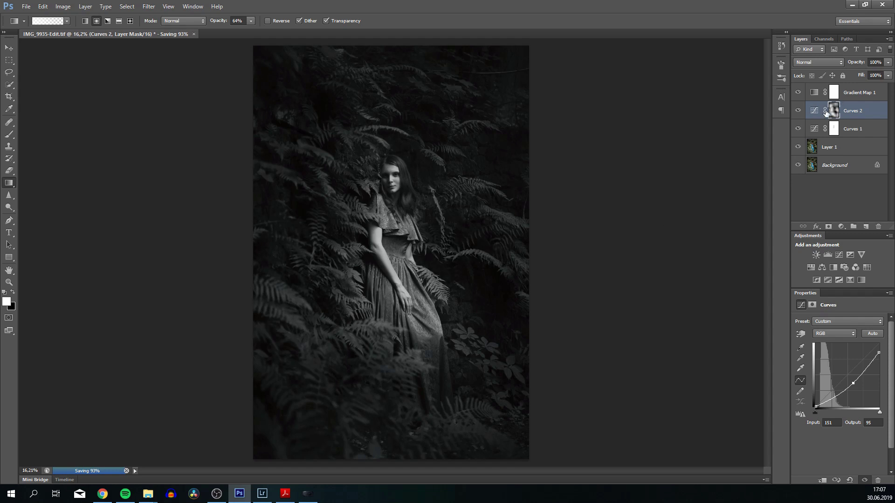
# Step: Hide Gradient Map 1 for full colour, compare the layers, and zoom in on the woman's face
pyautogui.click(796, 112)
pyautogui.click(798, 92)
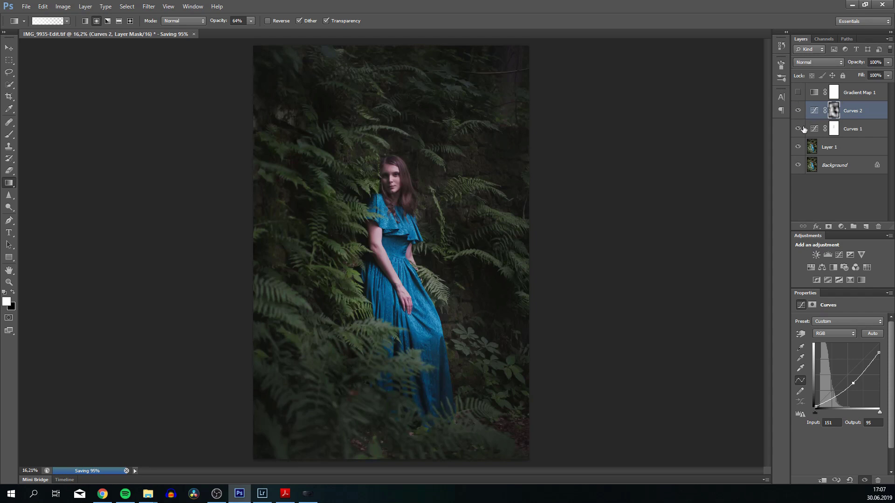
pyautogui.keyDown('alt'); pyautogui.click(798, 167); pyautogui.keyUp('alt')
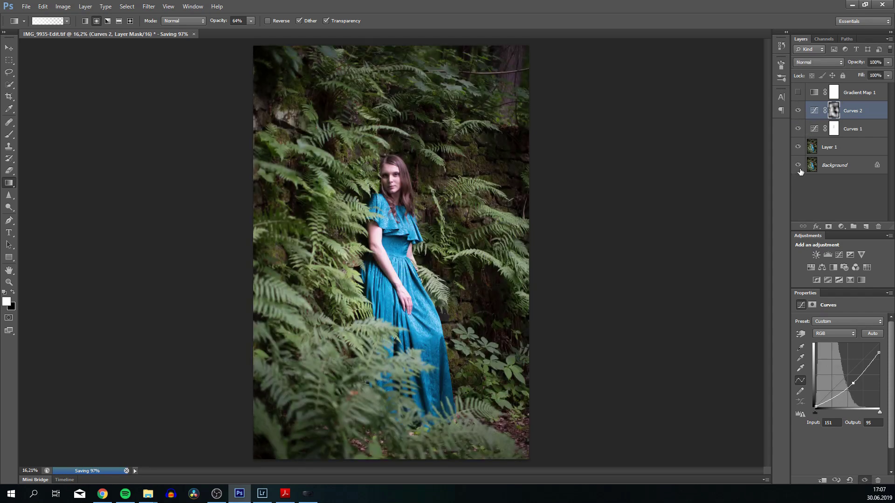
pyautogui.keyDown('alt'); pyautogui.click(799, 173); pyautogui.keyUp('alt')
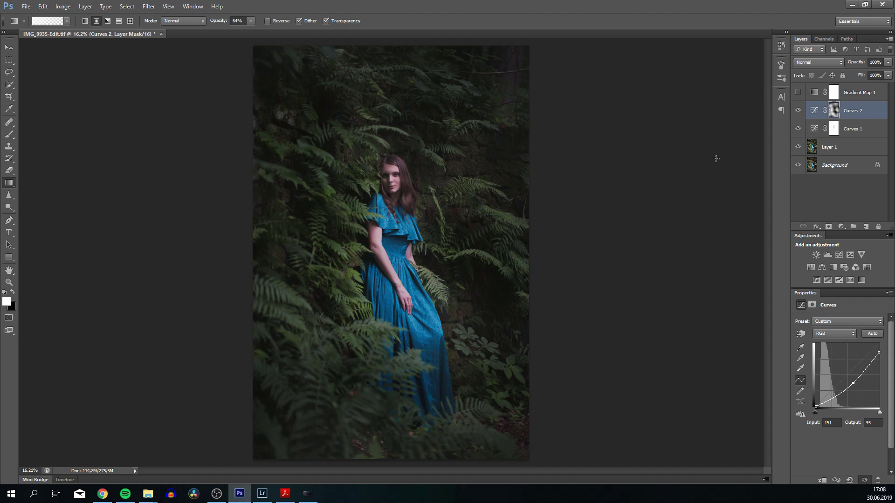
pyautogui.press('z')
pyautogui.moveTo(403, 185); pyautogui.dragTo(441, 191)
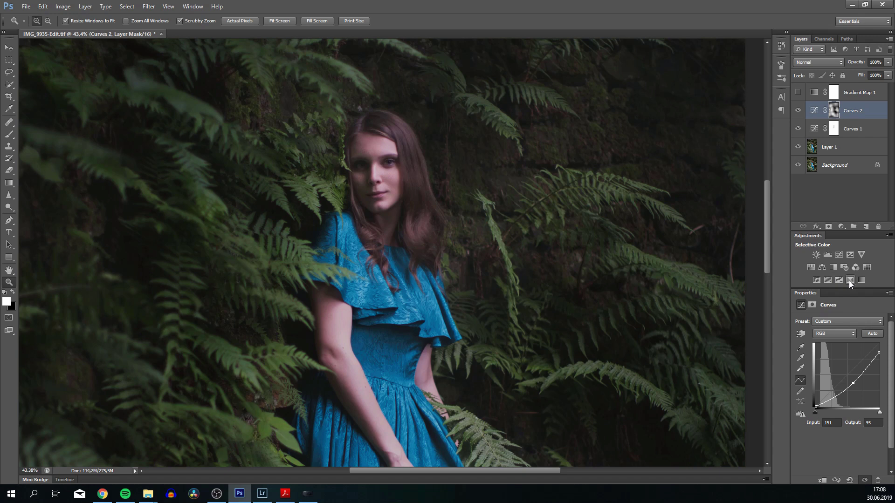
# Step: Add a Color Balance layer shifting the midtones Yellow/Blue to −7
pyautogui.click(823, 268)
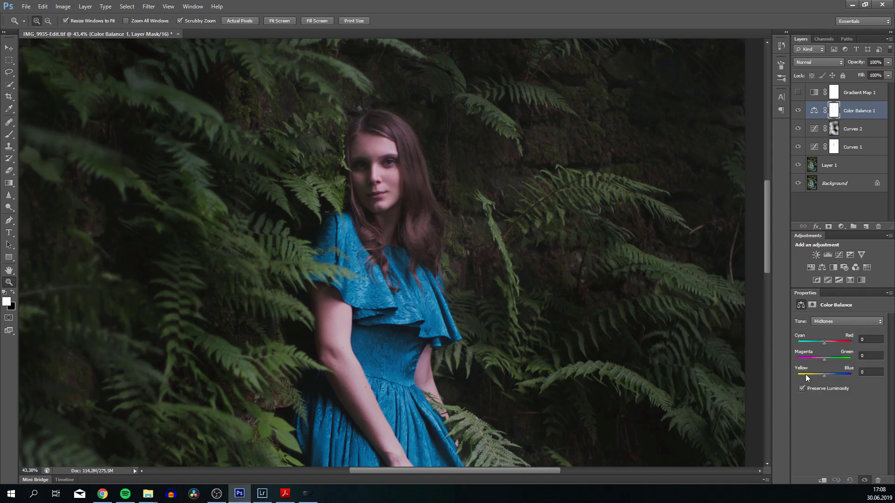
pyautogui.moveTo(824, 376); pyautogui.dragTo(822, 377)
pyautogui.click(865, 372)
# Step: Compare the photo with and without Color Balance 1, then save the file
pyautogui.moveTo(613, 356); pyautogui.dragTo(571, 361)
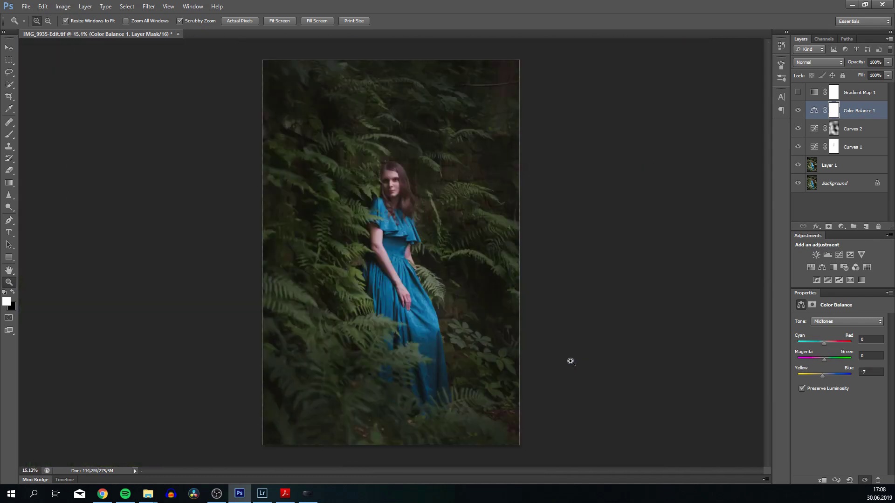
pyautogui.click(798, 111)
pyautogui.click(797, 111)
pyautogui.moveTo(650, 146)
pyautogui.mouseDown()
pyautogui.moveTo(657, 151)
pyautogui.moveTo(645, 154)
pyautogui.mouseUp()
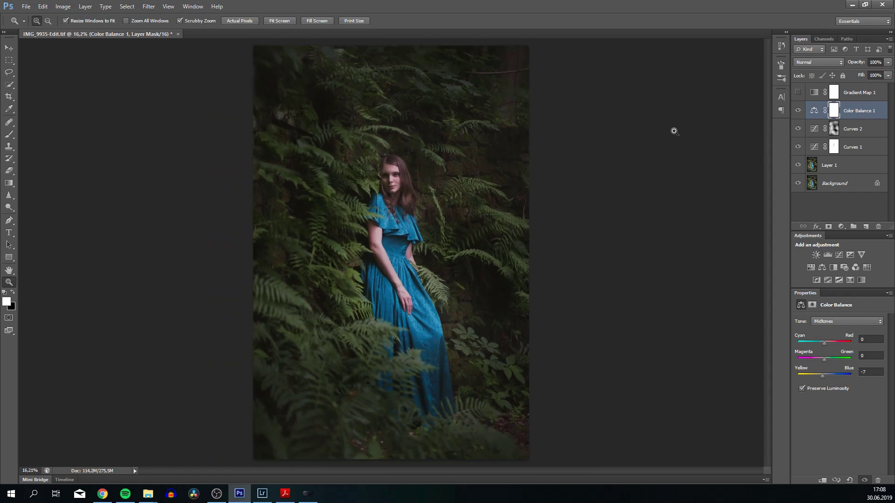
pyautogui.hotkey('ctrl', 's')
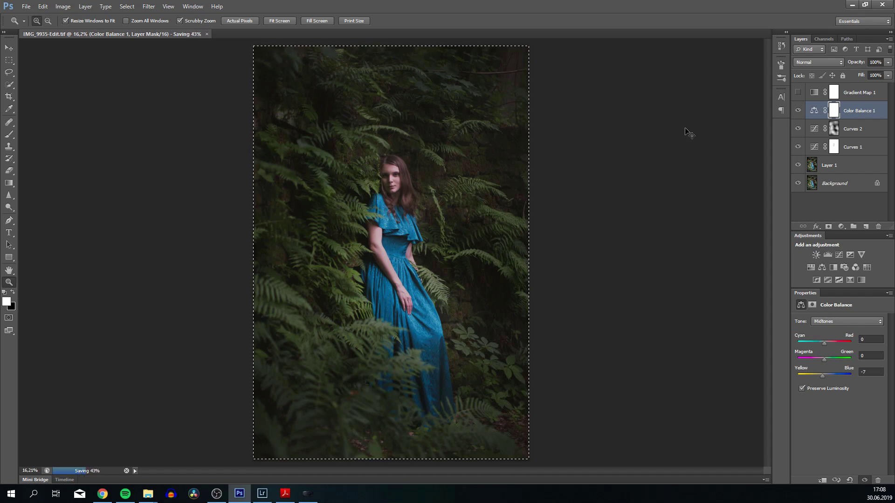
# Step: Create a new clipboard-sized document and paste the photo into it
pyautogui.hotkey('ctrl', 'n')
pyautogui.press('Return')
pyautogui.hotkey('ctrl', 'v')
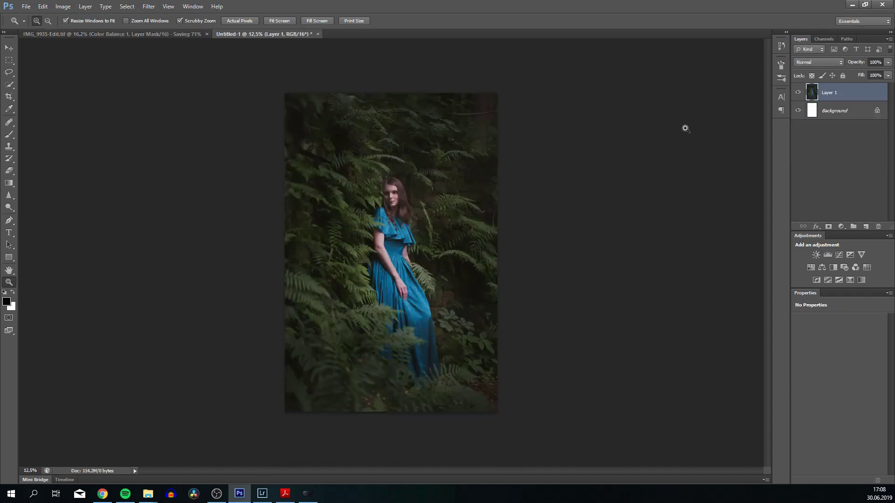
# Step: Convert the new document to CMYK, flattening it, and add a Curves adjustment layer
pyautogui.click(60, 7)
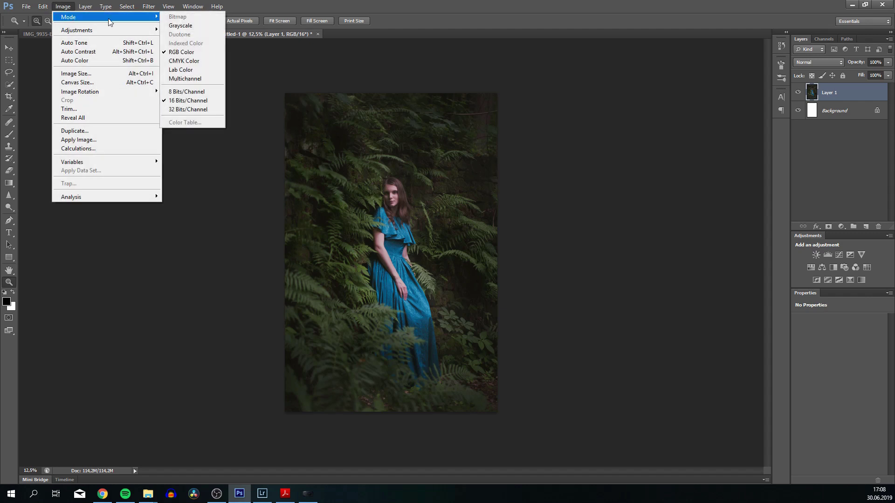
pyautogui.click(186, 62)
pyautogui.click(397, 186)
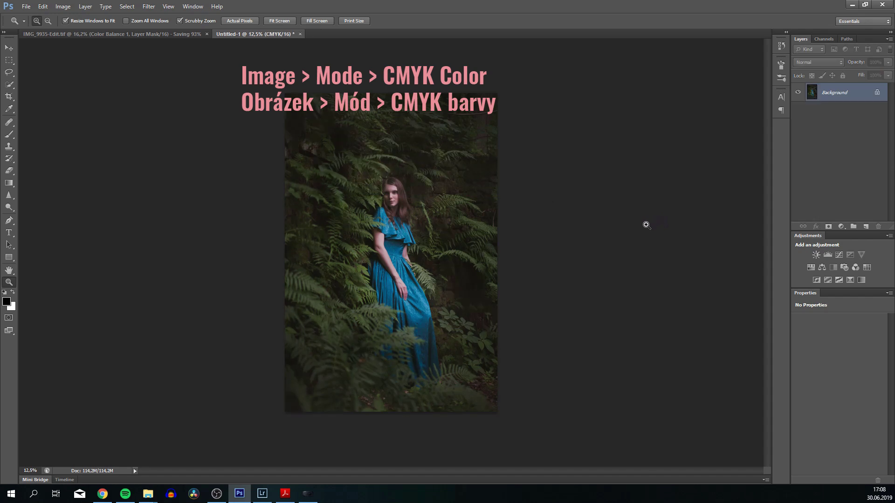
pyautogui.moveTo(615, 229); pyautogui.dragTo(624, 231)
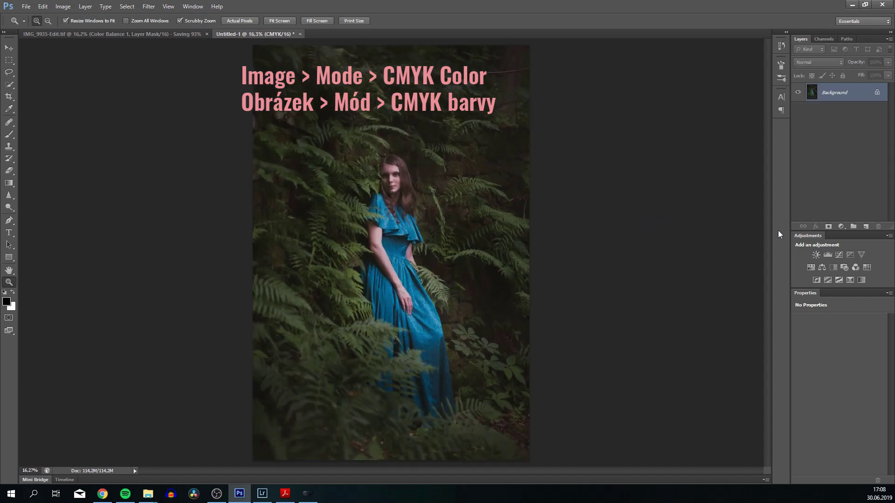
pyautogui.click(839, 255)
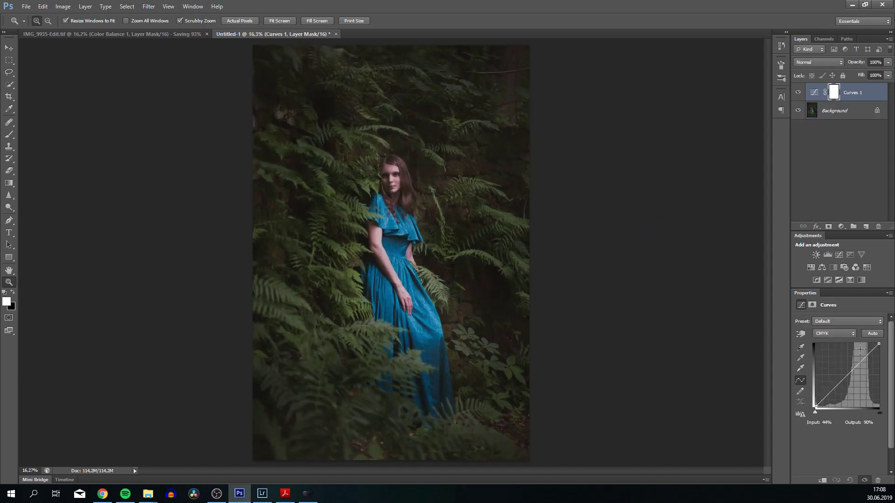
# Step: Lower the CMYK curve's highlight end, add a midtone point, and move the black point right
pyautogui.moveTo(879, 344); pyautogui.dragTo(878, 343)
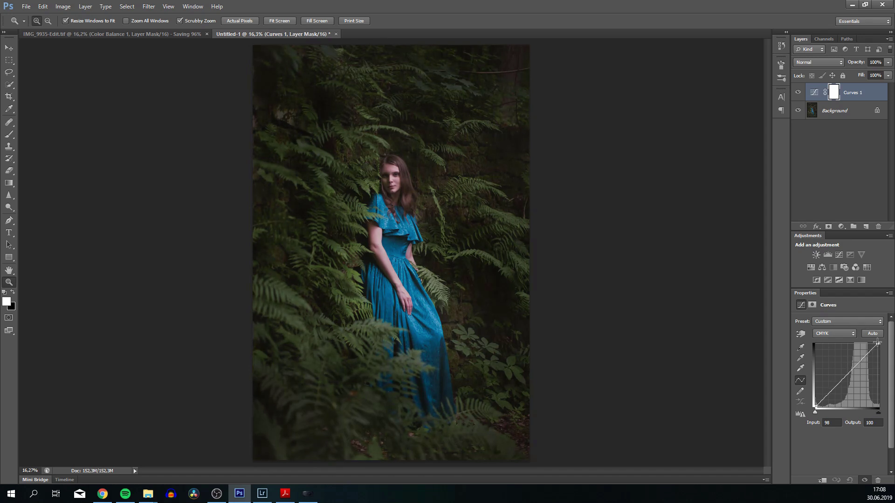
pyautogui.click(844, 376)
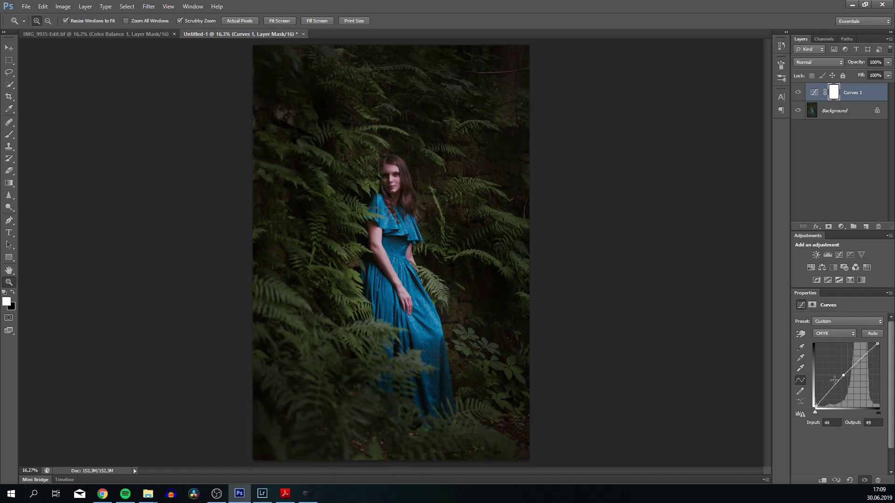
pyautogui.moveTo(816, 405); pyautogui.dragTo(817, 406)
# Step: Adjust the Cyan curve: trim the highlight end, lift the shadow end, lower a midpoint
pyautogui.click(825, 332)
pyautogui.click(824, 343)
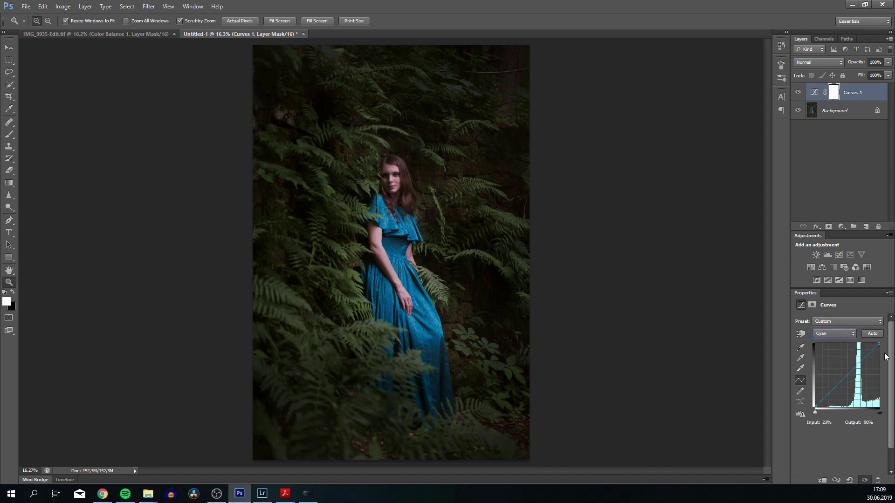
pyautogui.moveTo(880, 343); pyautogui.dragTo(878, 345)
pyautogui.moveTo(817, 406); pyautogui.dragTo(804, 404)
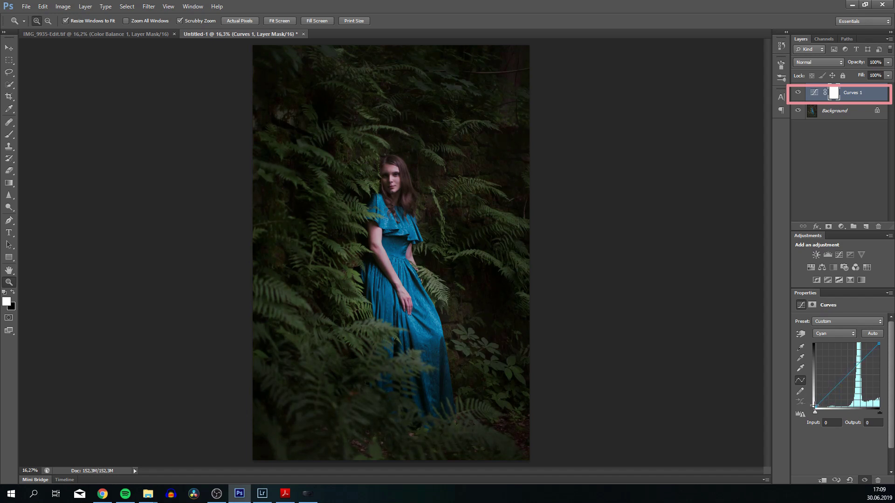
pyautogui.moveTo(850, 373); pyautogui.dragTo(845, 375)
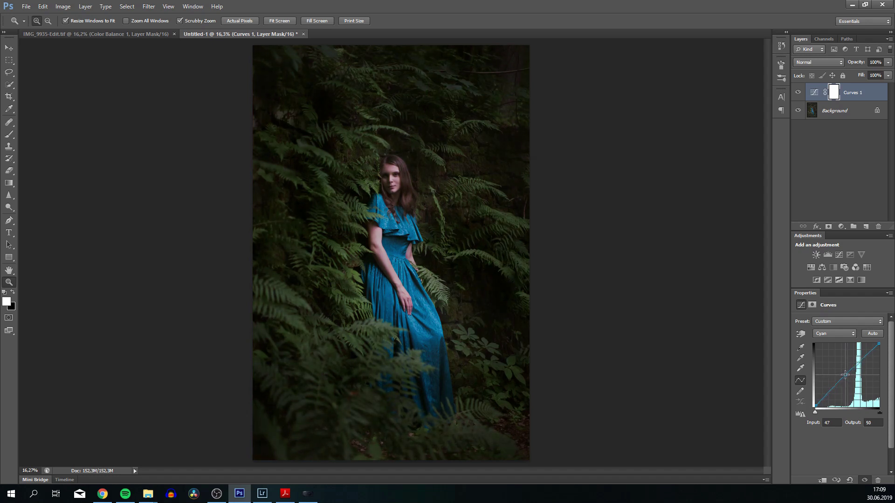
# Step: Try a raised midpoint on the Magenta curve, then remove it
pyautogui.click(832, 332)
pyautogui.click(832, 362)
pyautogui.moveTo(850, 372); pyautogui.dragTo(844, 370)
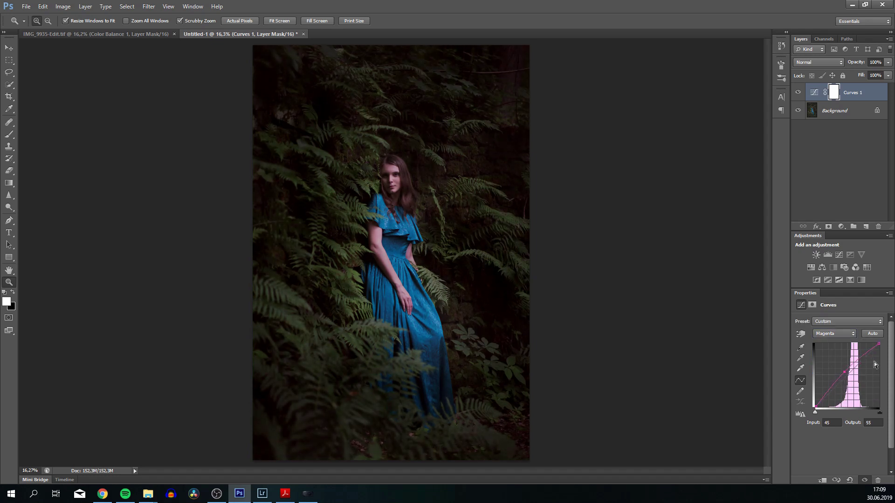
pyautogui.moveTo(844, 372); pyautogui.dragTo(714, 338)
# Step: Pull down the Yellow curve's highlight end, lift its shadow end, and add a midtone point
pyautogui.click(835, 334)
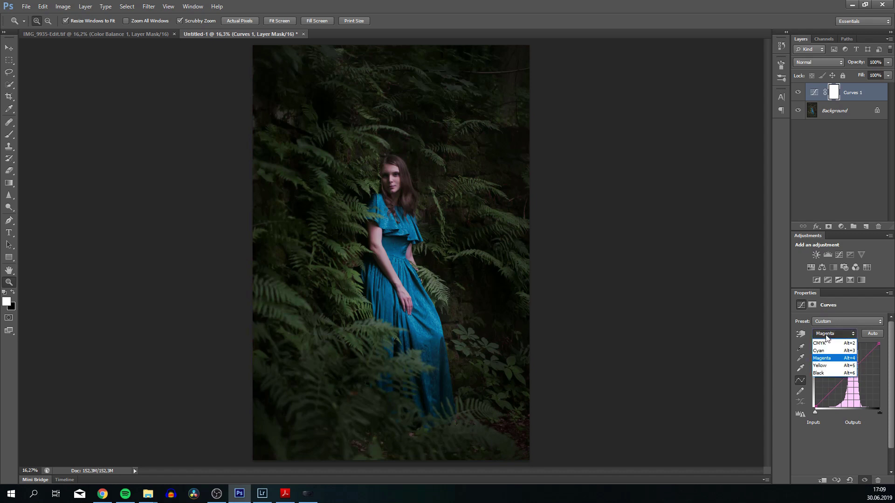
pyautogui.click(825, 366)
pyautogui.moveTo(880, 344)
pyautogui.mouseDown()
pyautogui.moveTo(872, 341)
pyautogui.moveTo(883, 346)
pyautogui.mouseUp()
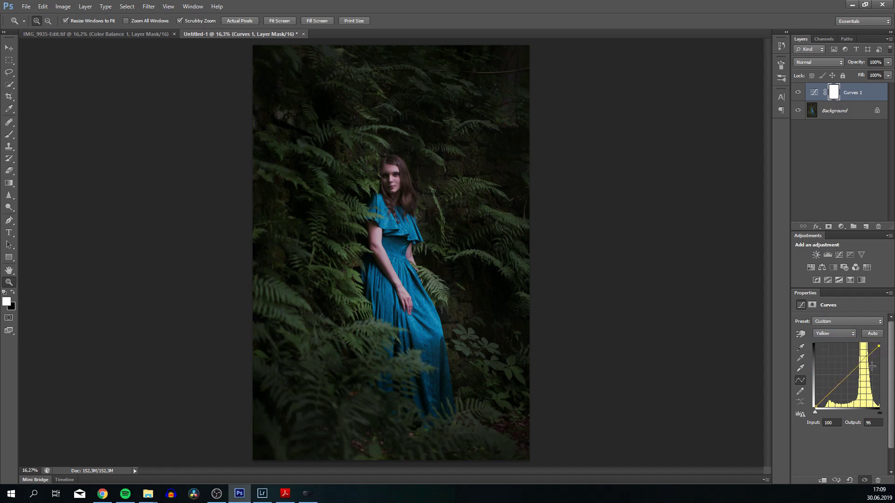
pyautogui.click(814, 406)
pyautogui.moveTo(814, 406); pyautogui.dragTo(812, 398)
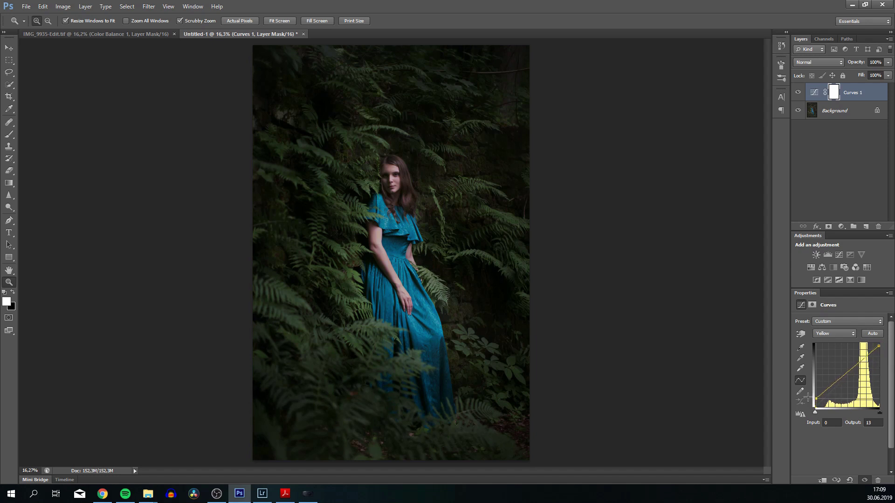
pyautogui.click(843, 376)
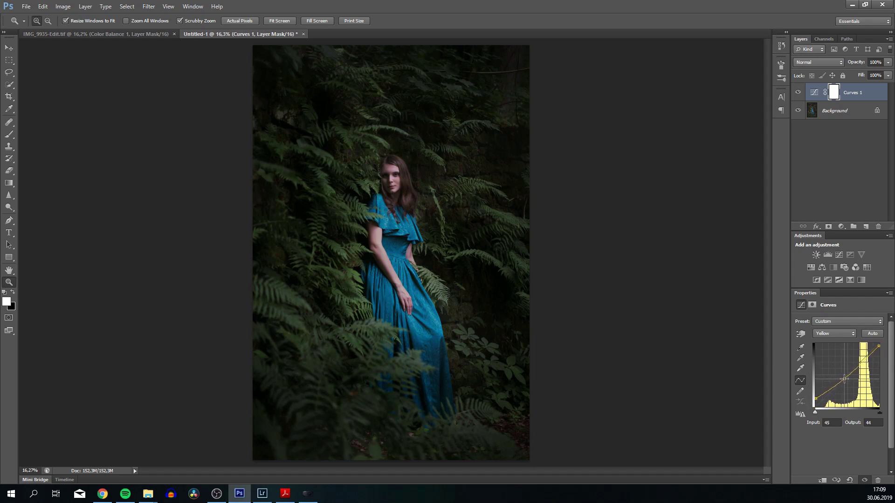
pyautogui.moveTo(842, 376); pyautogui.dragTo(842, 376)
pyautogui.click(798, 92)
# Step: Tweak the Black curve's highlight end, move its black point in, and add a midpoint
pyautogui.click(839, 334)
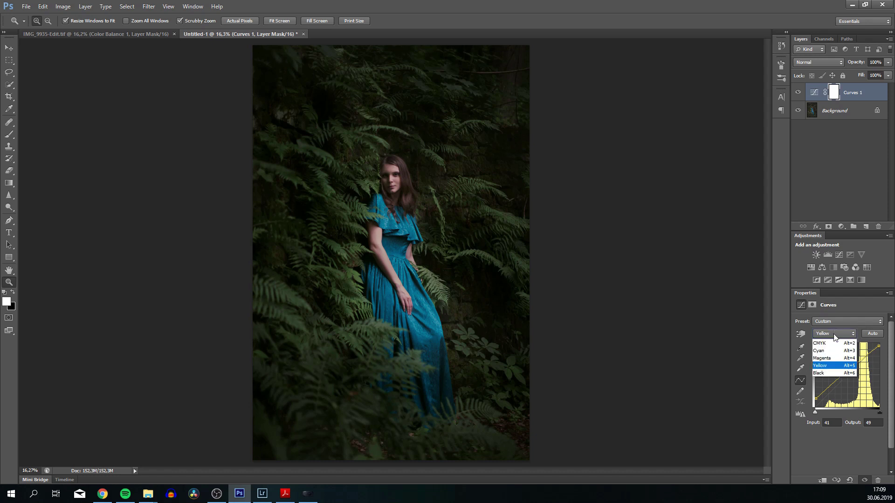
pyautogui.click(827, 371)
pyautogui.moveTo(876, 343); pyautogui.dragTo(875, 342)
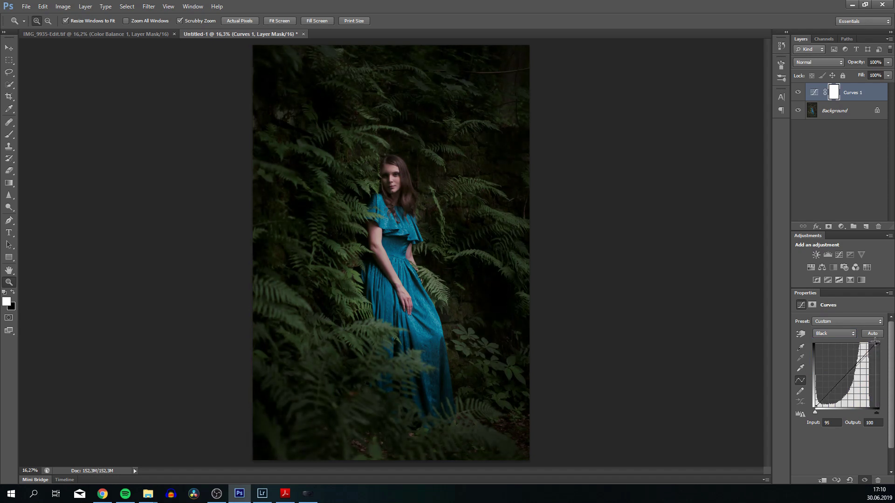
pyautogui.click(812, 406)
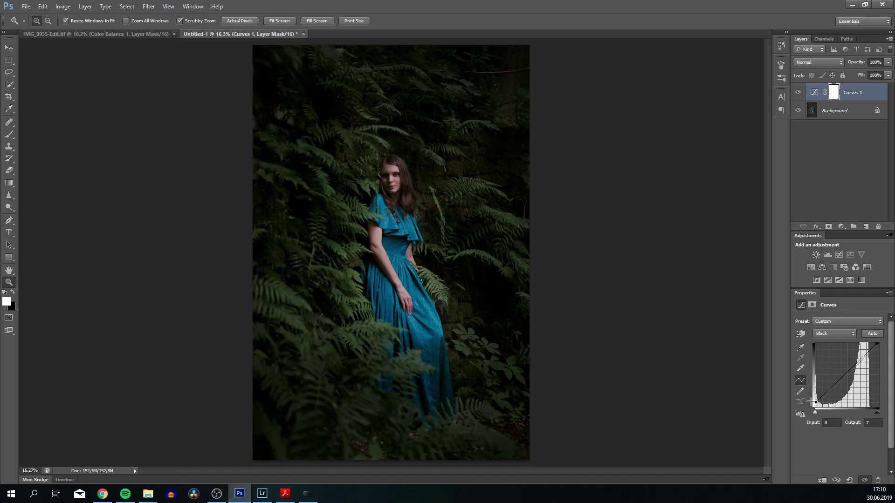
pyautogui.moveTo(812, 408); pyautogui.dragTo(820, 406)
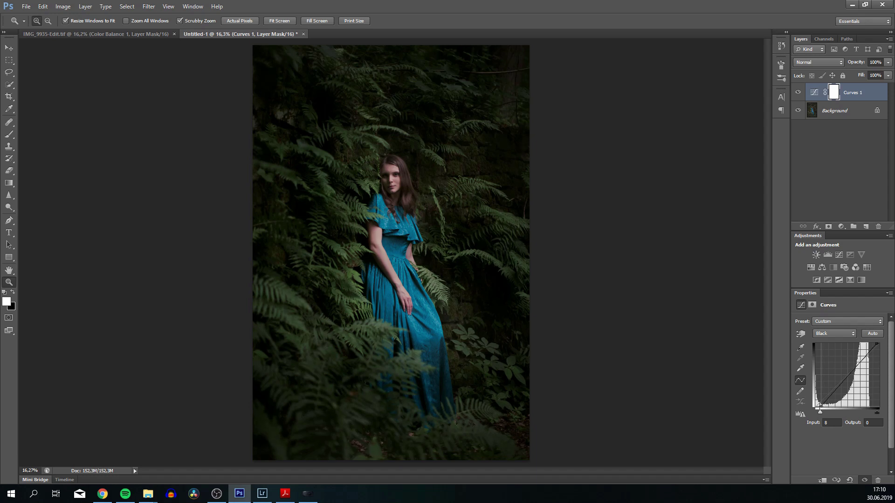
pyautogui.moveTo(848, 378); pyautogui.dragTo(843, 379)
pyautogui.click(798, 93)
pyautogui.click(797, 93)
# Step: Add a Photo Filter layer and try the Cooling and Warming presets
pyautogui.click(844, 267)
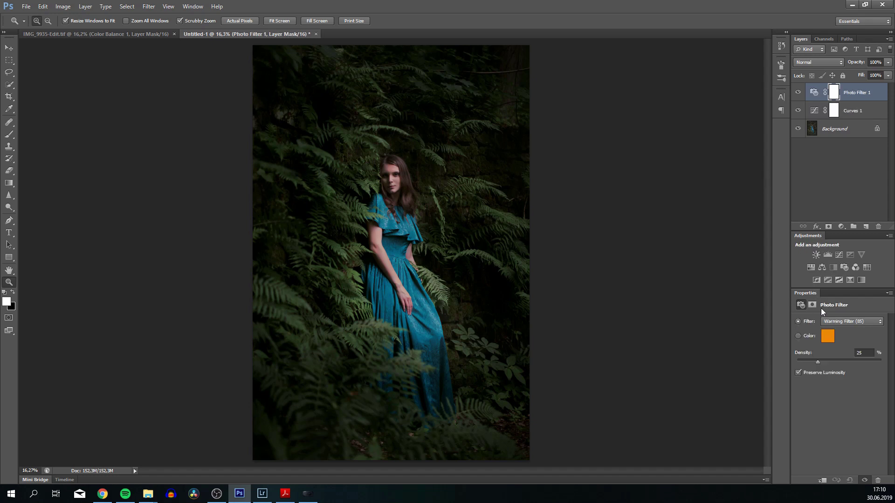
pyautogui.click(843, 323)
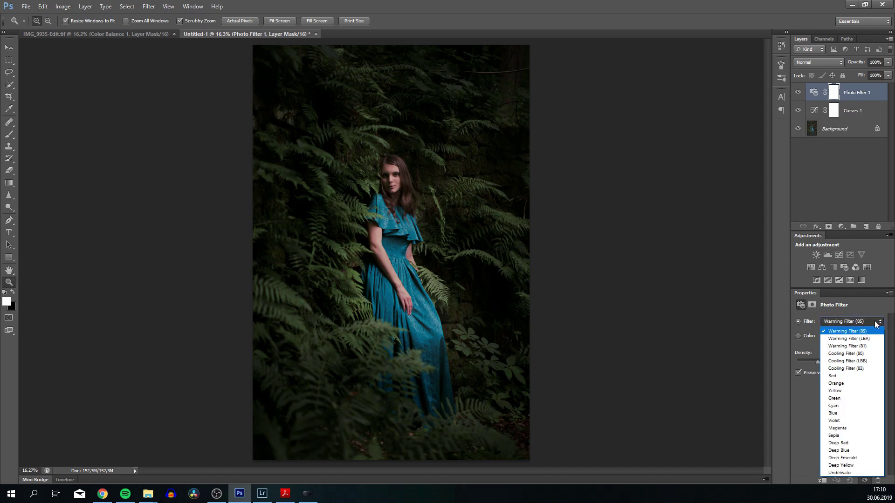
pyautogui.click(858, 354)
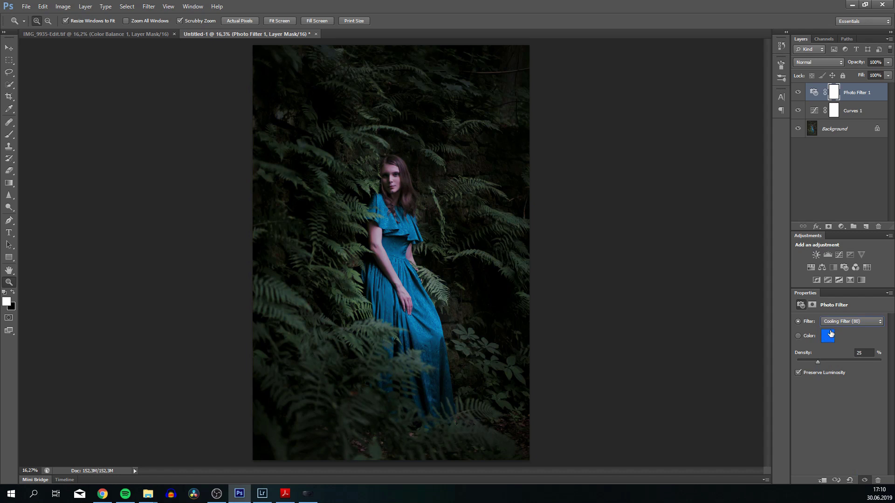
pyautogui.click(848, 321)
pyautogui.click(849, 323)
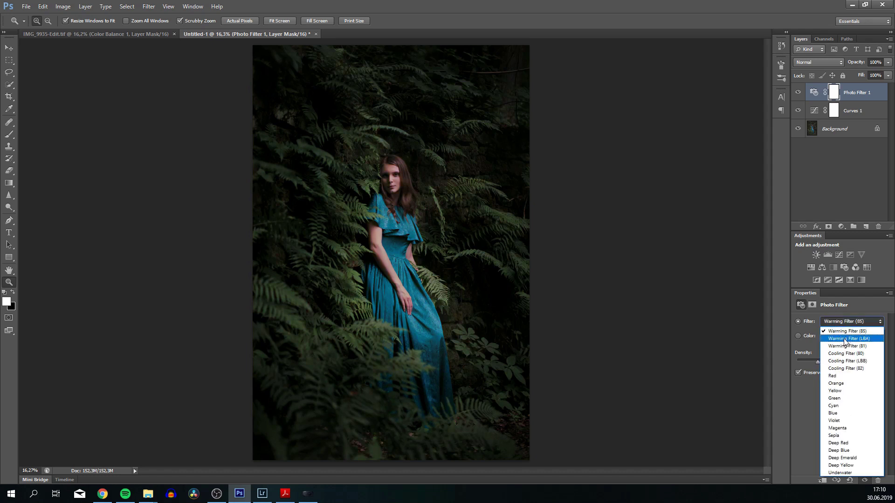
pyautogui.click(845, 337)
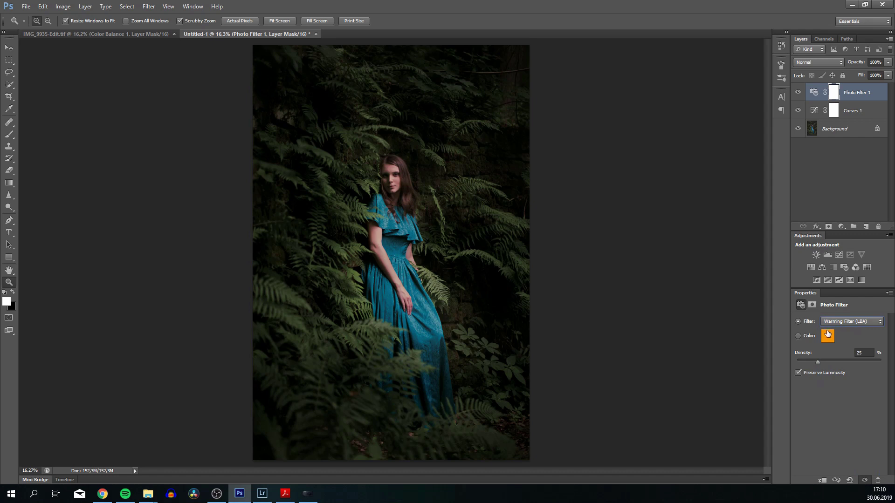
# Step: Step through the remaining presets and settle on the Cyan filter at 25% density
pyautogui.press('Down')
pyautogui.press('Down')
pyautogui.press('Down')
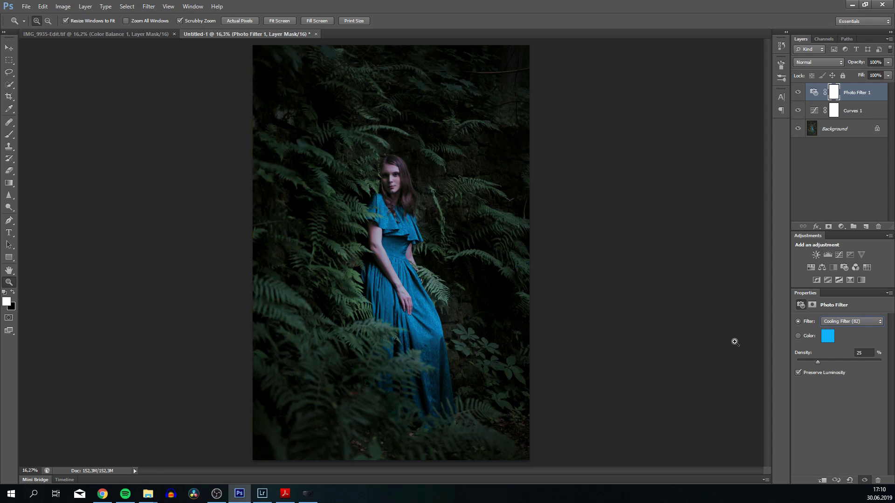
pyautogui.press('Down')
pyautogui.press('Down')
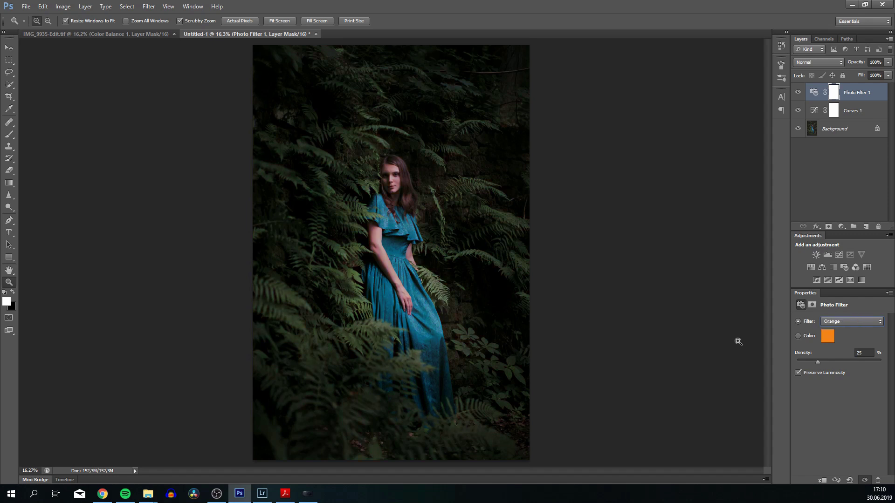
pyautogui.press('Down')
pyautogui.press('Down')
pyautogui.press('Down')
pyautogui.scroll(2, 632, 220)
pyautogui.scroll(2, 638, 220)
pyautogui.scroll(-2, 636, 220)
pyautogui.scroll(-2, 633, 222)
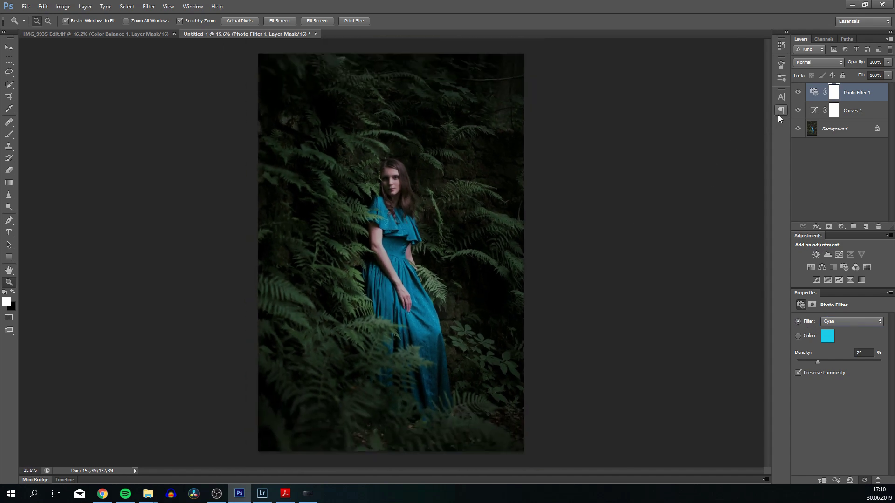
# Step: Compare and then hide the Photo Filter layer, and select the whole canvas
pyautogui.click(797, 92)
pyautogui.click(797, 92)
pyautogui.click(797, 93)
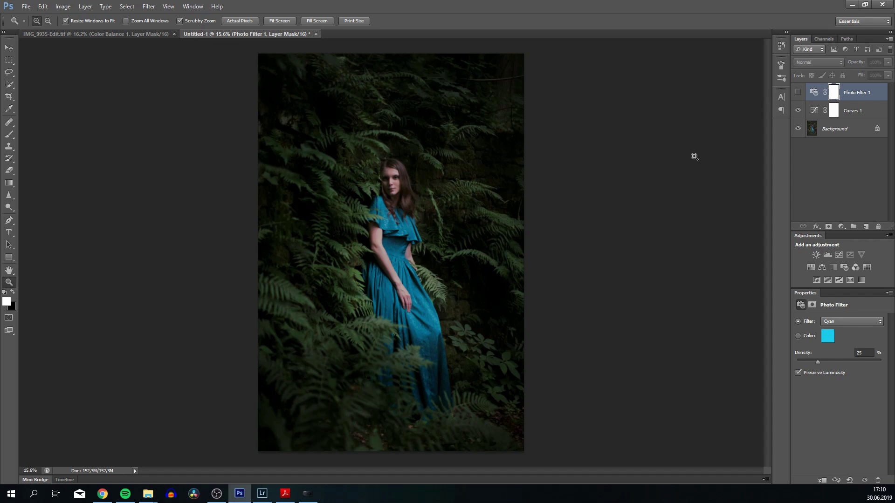
pyautogui.hotkey('ctrl', 'a')
# Step: In IMG_9935-Edit.tif, show Gradient Map 1 and add a darkening Curves layer
pyautogui.click(133, 34)
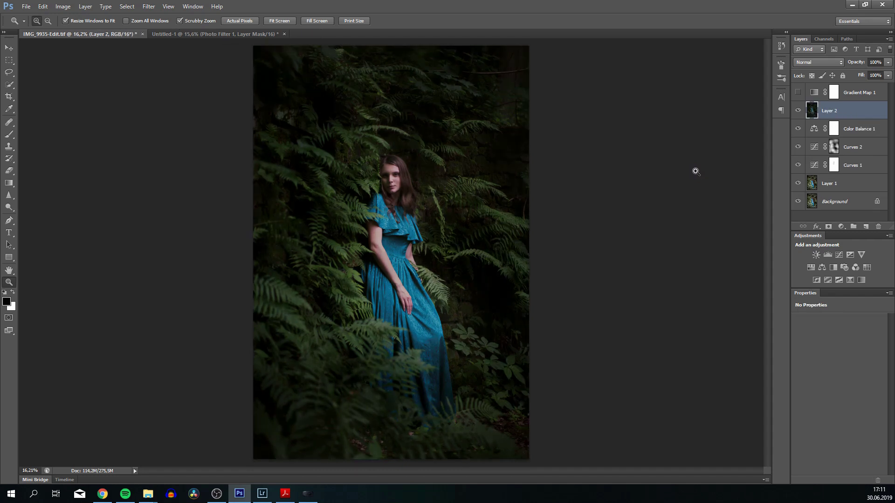
pyautogui.moveTo(676, 220); pyautogui.dragTo(669, 227)
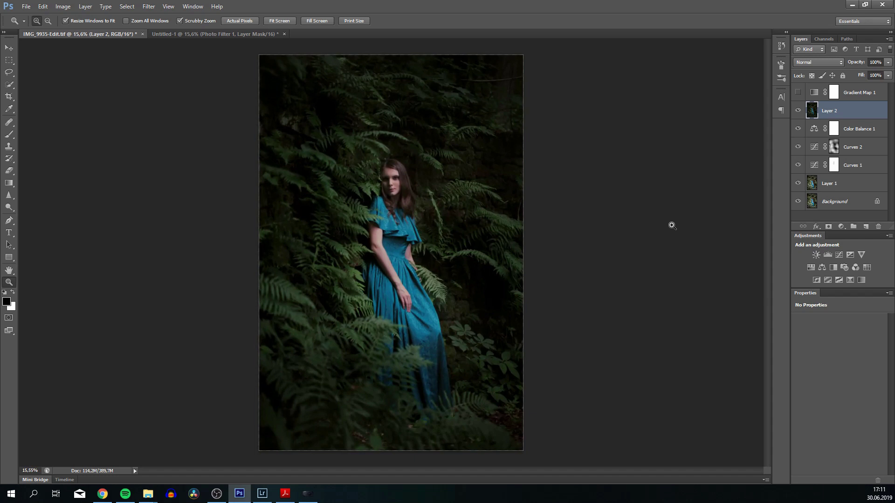
pyautogui.click(798, 92)
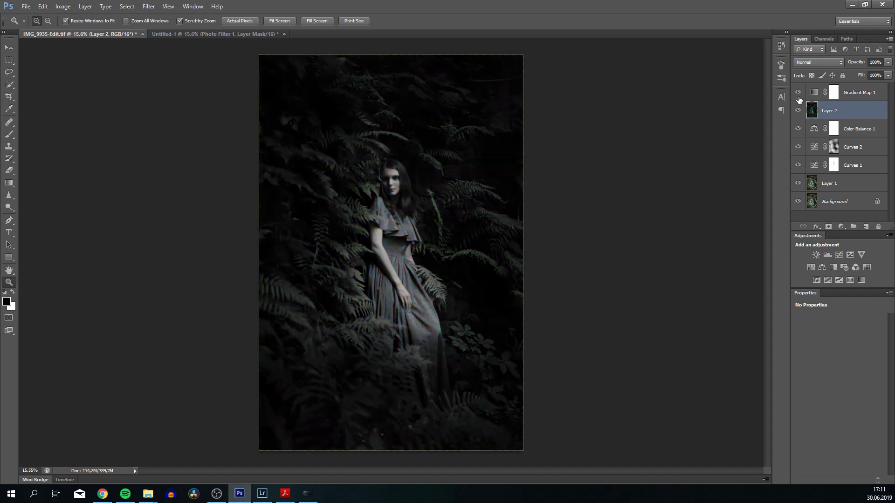
pyautogui.click(839, 255)
pyautogui.moveTo(847, 377); pyautogui.dragTo(848, 380)
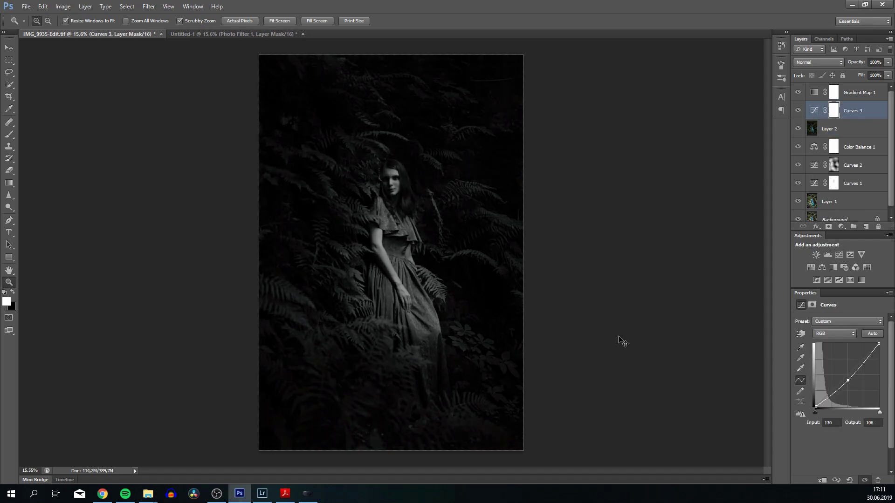
# Step: Invert the Curves mask, draw a linear gradient upward from the bottom, and hide Gradient Map 1
pyautogui.hotkey('ctrl', 'i')
pyautogui.press('g')
pyautogui.click(84, 21)
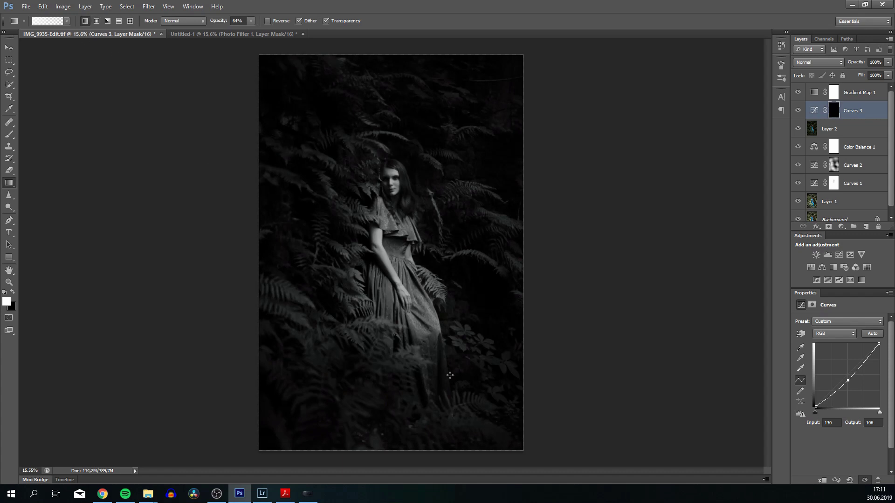
pyautogui.moveTo(414, 454)
pyautogui.mouseDown()
pyautogui.moveTo(412, 381)
pyautogui.moveTo(424, 302)
pyautogui.mouseUp()
pyautogui.moveTo(405, 374); pyautogui.dragTo(393, 300)
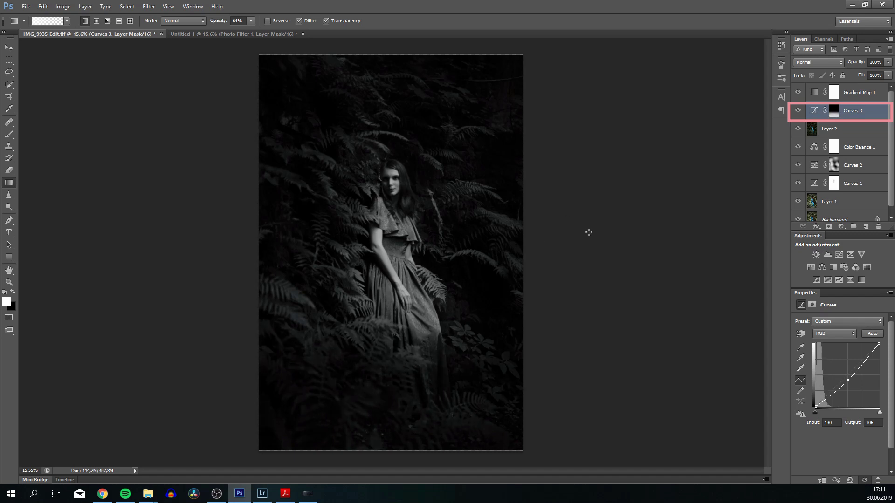
pyautogui.click(798, 93)
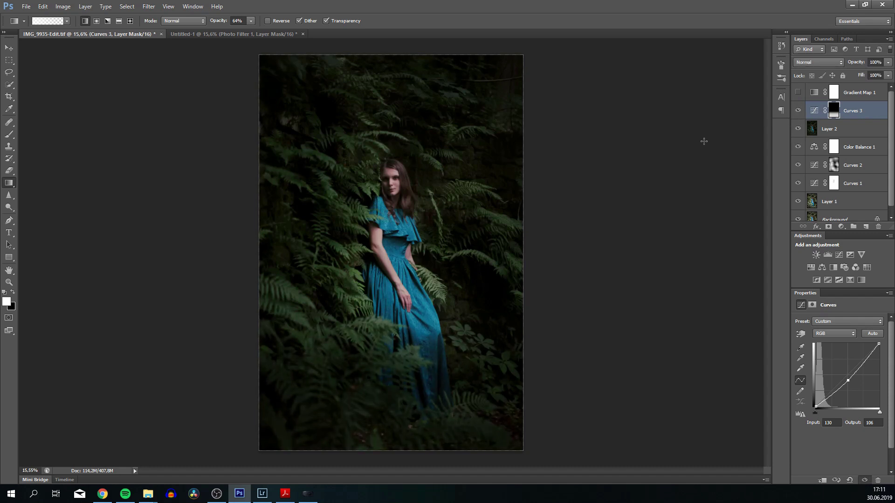
pyautogui.press('z')
pyautogui.moveTo(631, 164)
pyautogui.mouseDown()
pyautogui.moveTo(613, 171)
pyautogui.moveTo(622, 172)
pyautogui.mouseUp()
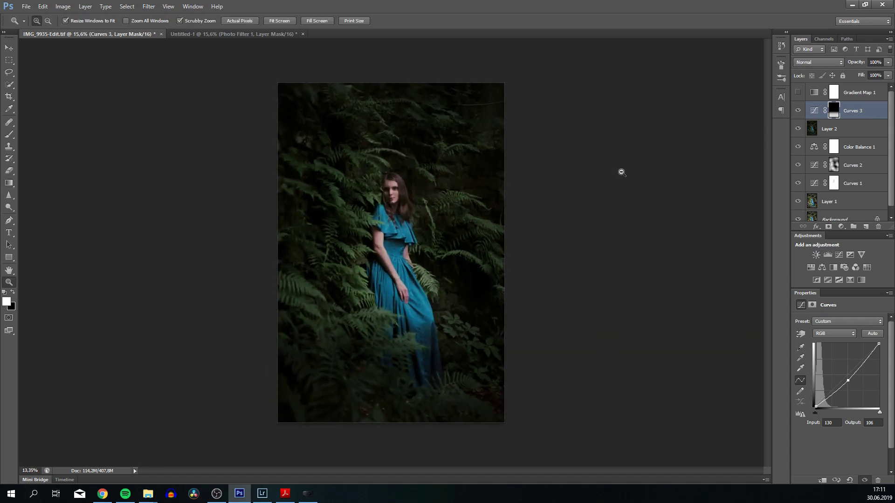
# Step: Add Selective Color on Cyans: Cyan +37, Magenta +38, Yellow −13, Black −61
pyautogui.click(850, 280)
pyautogui.click(827, 333)
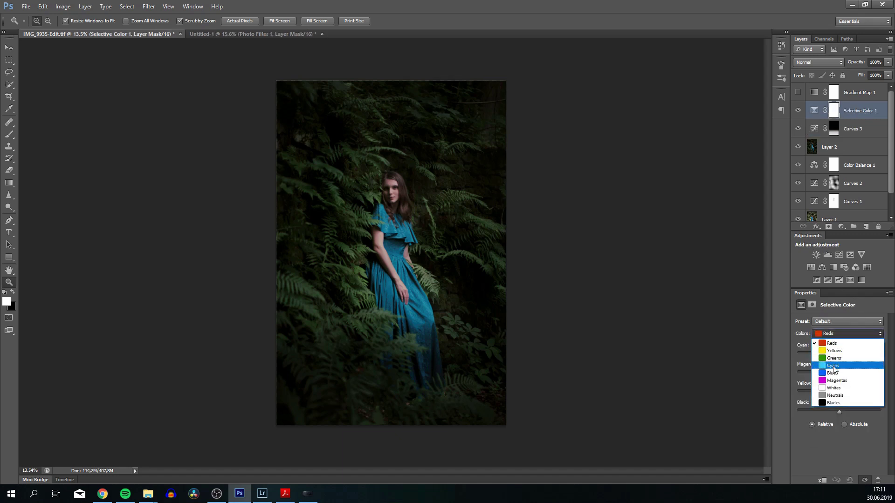
pyautogui.click(834, 368)
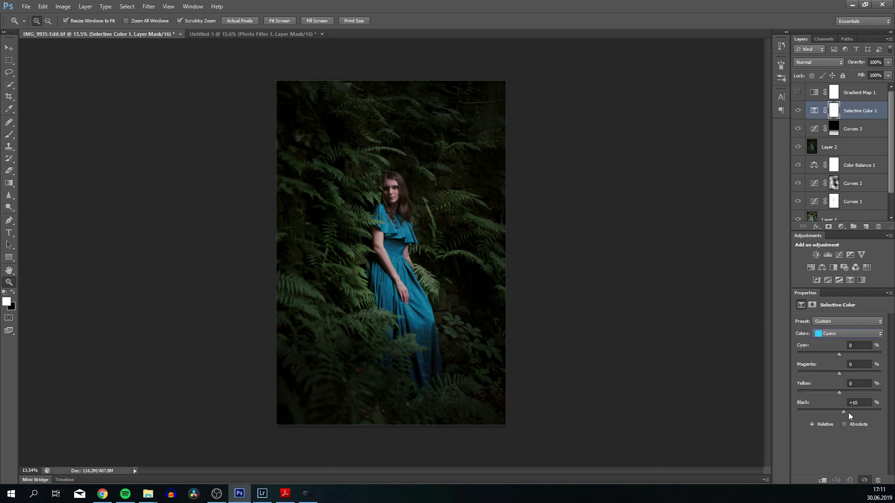
pyautogui.moveTo(840, 412)
pyautogui.mouseDown()
pyautogui.moveTo(809, 422)
pyautogui.moveTo(821, 421)
pyautogui.mouseUp()
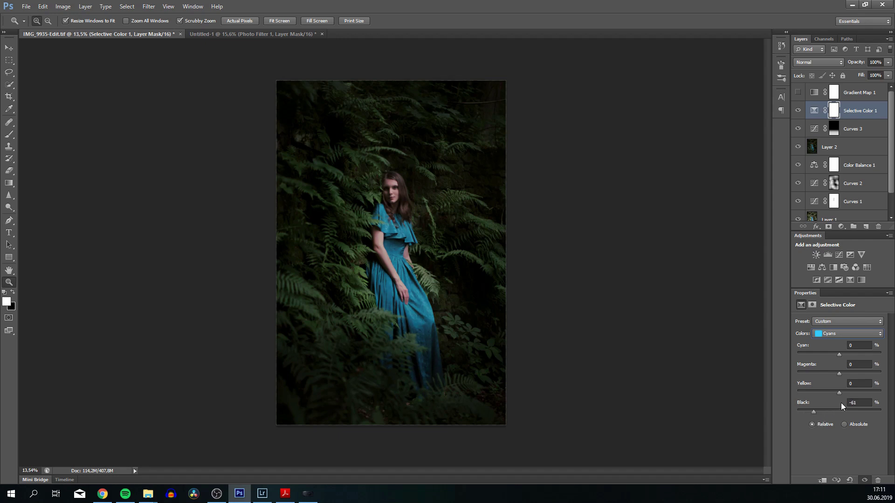
pyautogui.moveTo(839, 393)
pyautogui.mouseDown()
pyautogui.moveTo(807, 393)
pyautogui.moveTo(861, 379)
pyautogui.mouseUp()
pyautogui.moveTo(839, 355); pyautogui.dragTo(863, 366)
pyautogui.click(799, 112)
pyautogui.moveTo(613, 162); pyautogui.dragTo(636, 167)
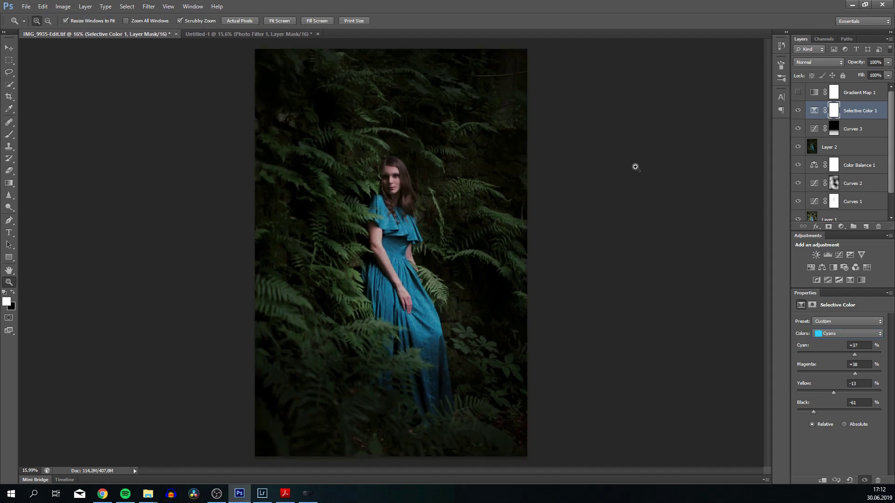
# Step: Add a Curves layer with the highlight point moved left to 234
pyautogui.click(839, 255)
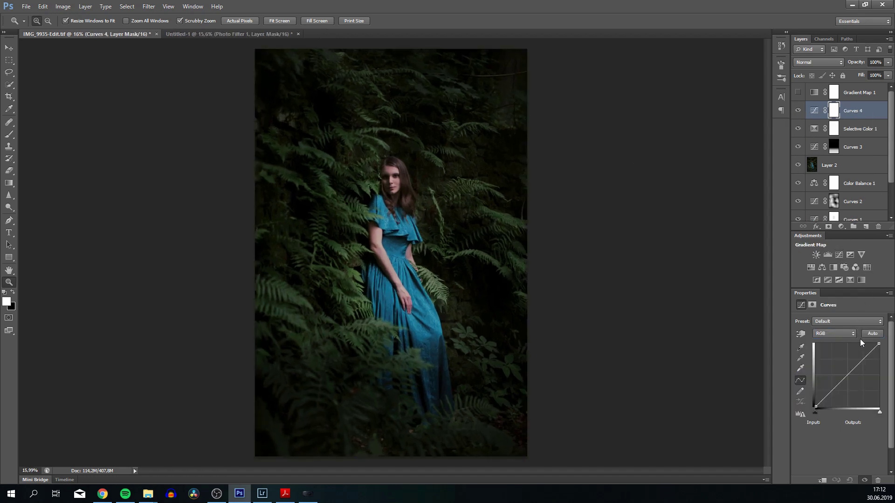
pyautogui.moveTo(878, 344); pyautogui.dragTo(873, 343)
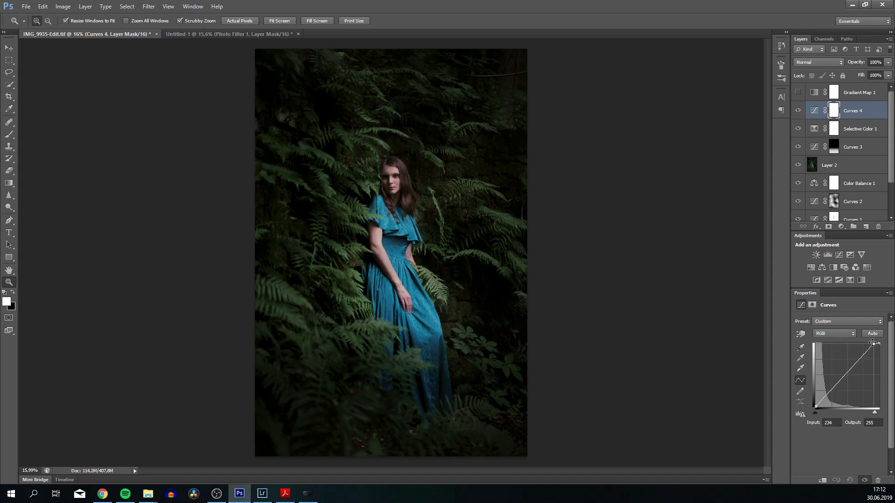
pyautogui.moveTo(676, 396); pyautogui.dragTo(659, 394)
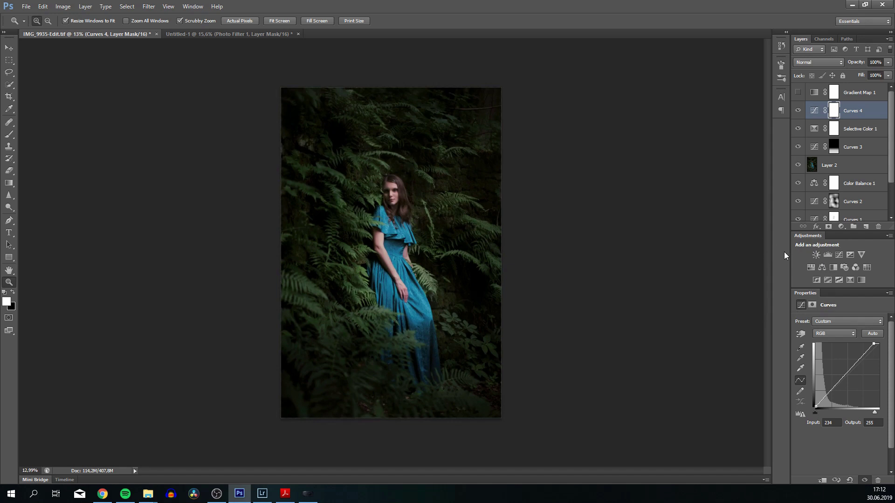
pyautogui.scroll(-2, 875, 181)
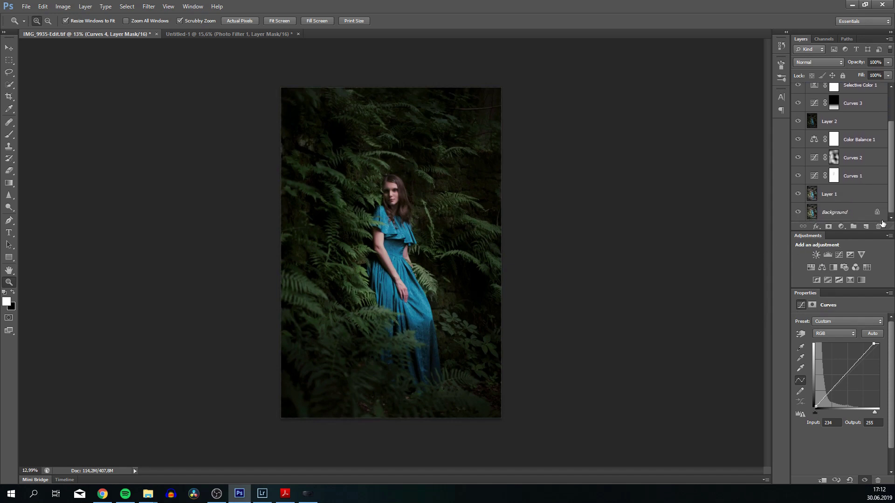
pyautogui.scroll(2, 878, 163)
# Step: Add Selective Color on Greens with Yellow −56 and Black +43
pyautogui.click(851, 279)
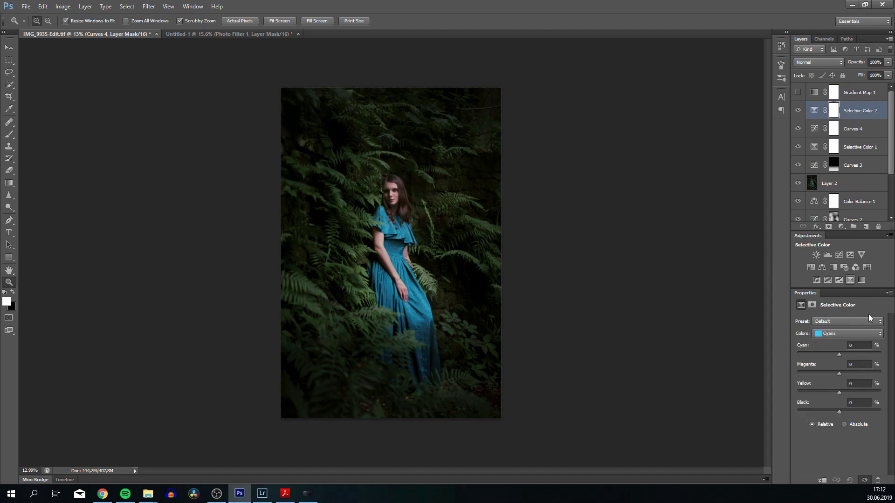
pyautogui.click(832, 334)
pyautogui.click(830, 360)
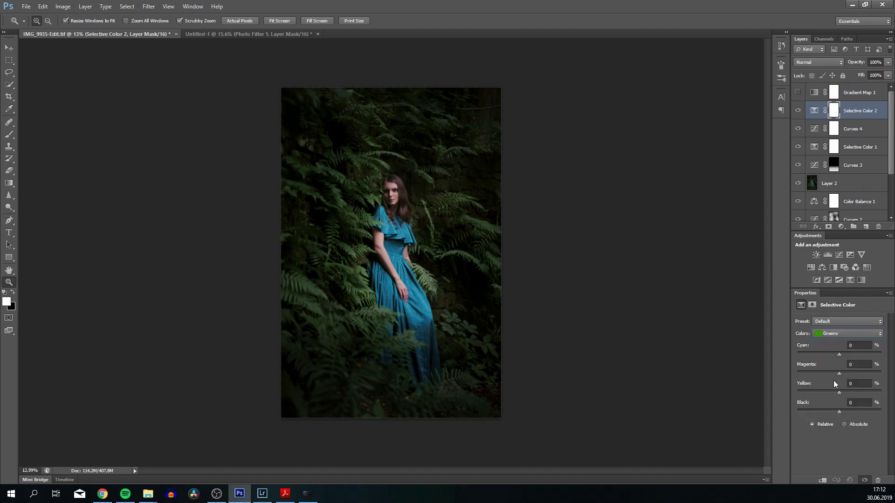
pyautogui.moveTo(839, 410)
pyautogui.mouseDown()
pyautogui.moveTo(765, 415)
pyautogui.moveTo(844, 397)
pyautogui.moveTo(804, 394)
pyautogui.mouseUp()
pyautogui.moveTo(888, 170); pyautogui.dragTo(890, 196)
pyautogui.keyDown('alt'); pyautogui.click(798, 213); pyautogui.keyUp('alt')
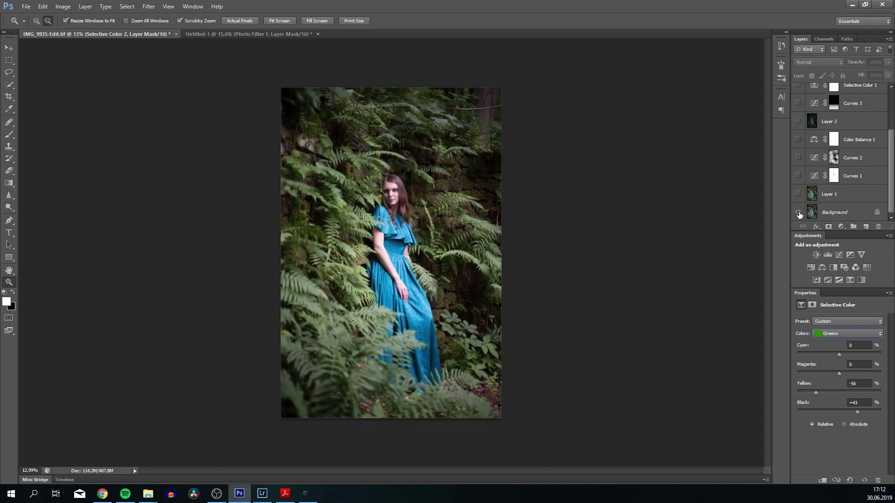
pyautogui.keyDown('alt'); pyautogui.click(798, 213); pyautogui.keyUp('alt')
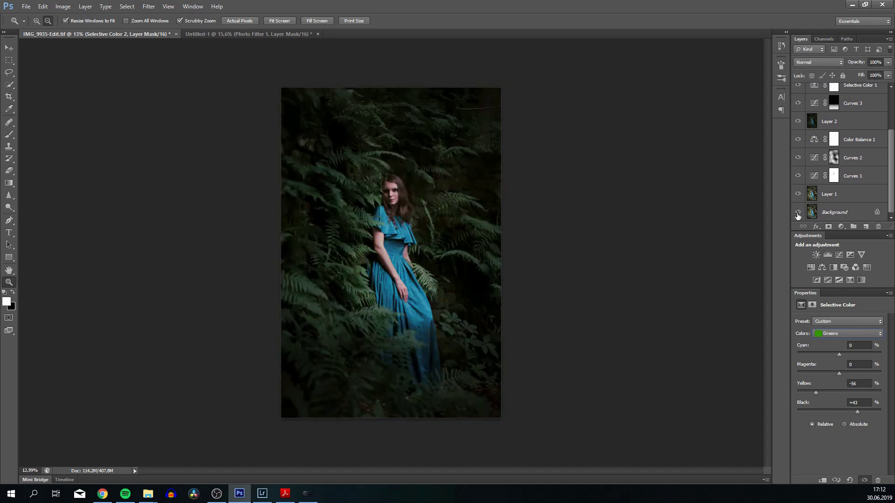
pyautogui.keyDown('alt'); pyautogui.click(798, 213); pyautogui.keyUp('alt')
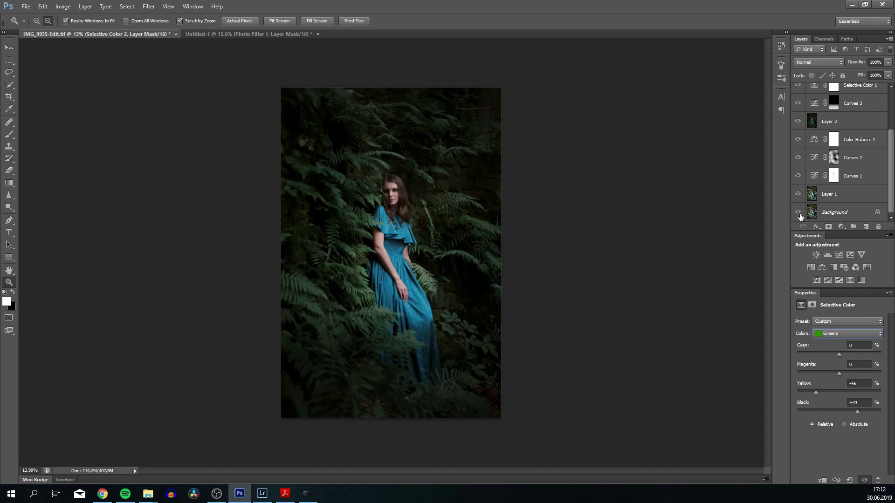